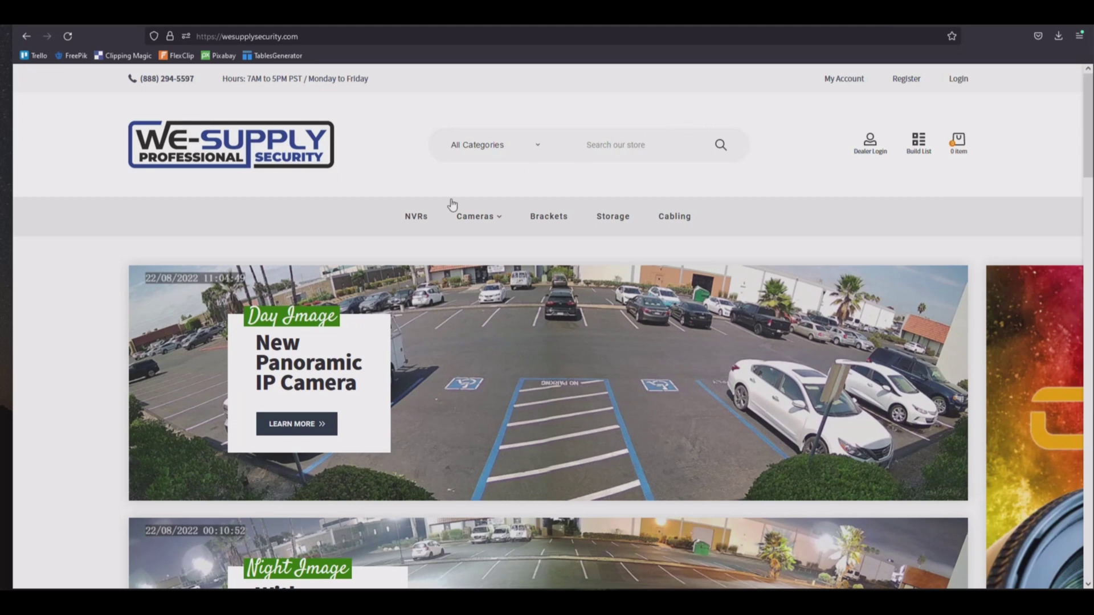
Open the 8 Ch B Series NVR product under NVRs and show its Downloads tab with EZTools.
{"action": "left_click", "coordinate": [410, 222]}
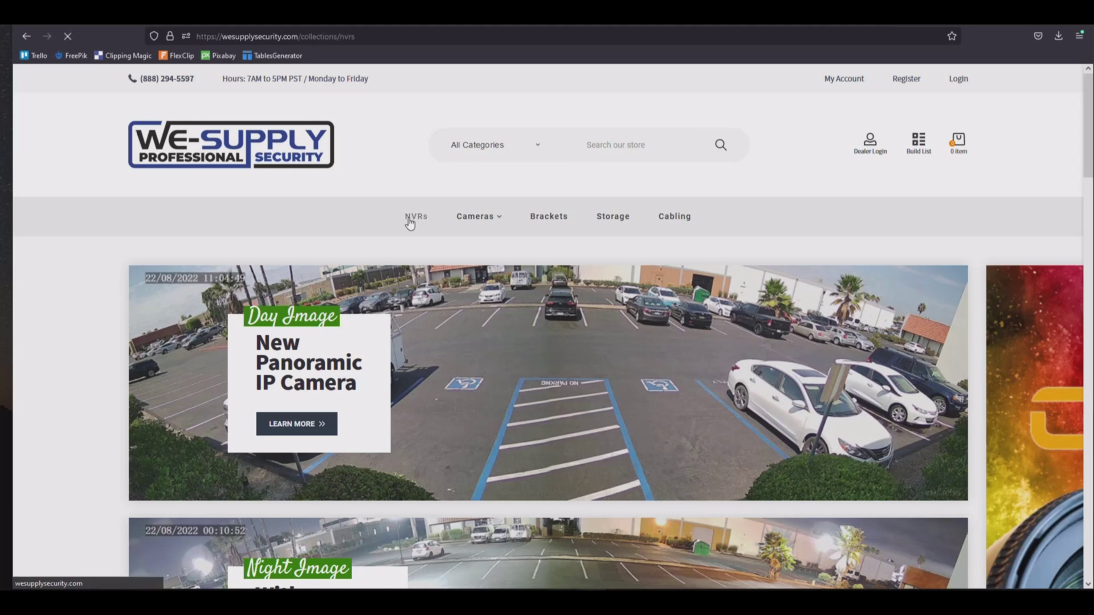
{"action": "mouse_move", "coordinate": [409, 225]}
{"action": "scroll", "coordinate": [410, 225], "scroll_direction": "down", "scroll_amount": 2}
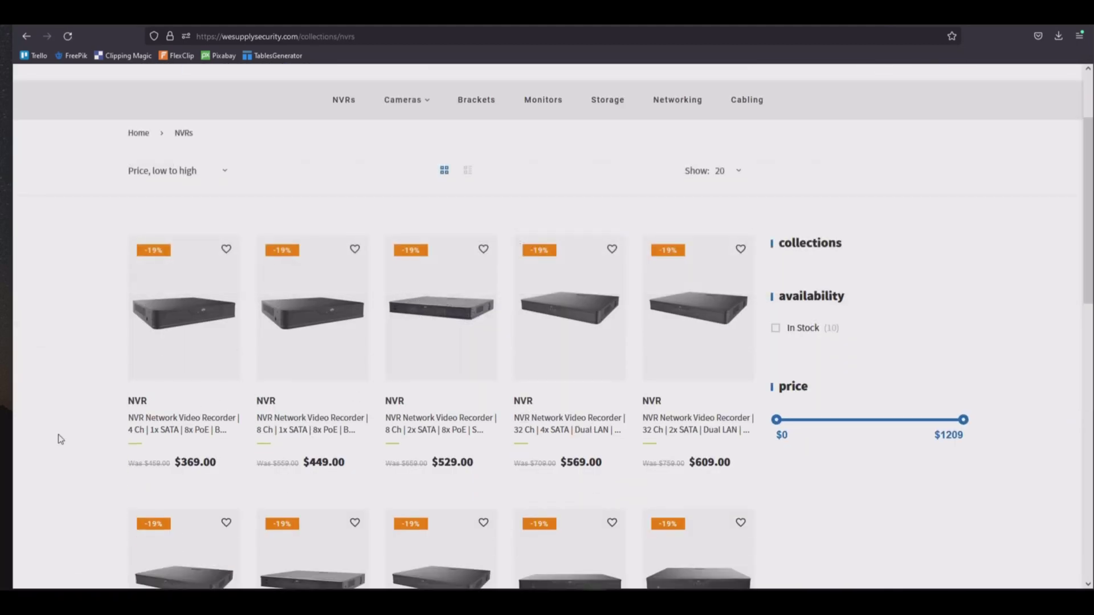
{"action": "mouse_move", "coordinate": [308, 379]}
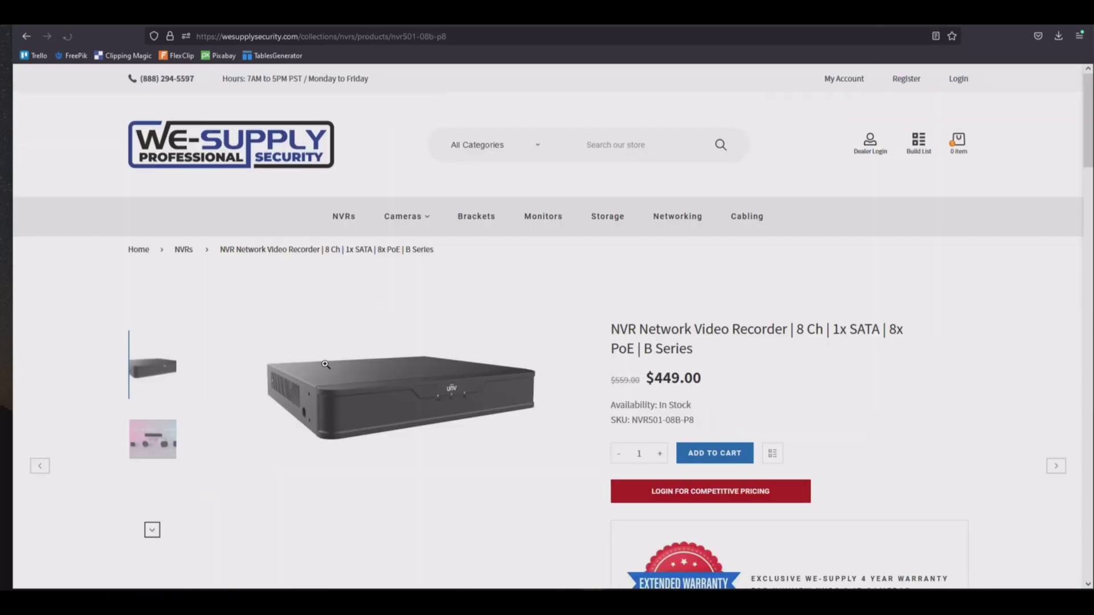
{"action": "scroll", "coordinate": [325, 365], "scroll_direction": "down", "scroll_amount": 6}
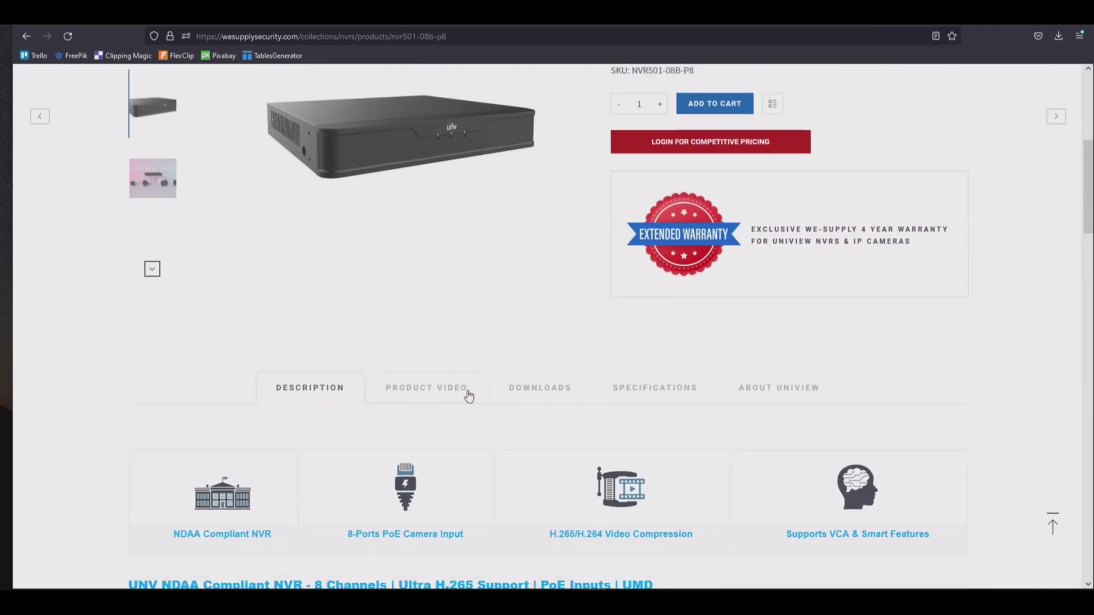
{"action": "left_click", "coordinate": [546, 397]}
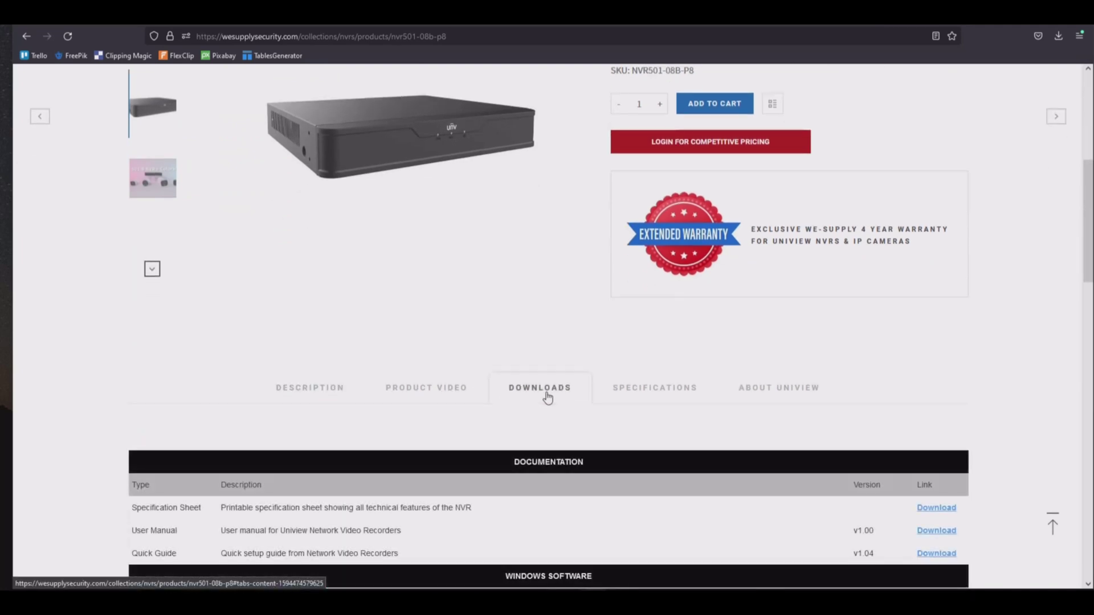
{"action": "scroll", "coordinate": [546, 397], "scroll_direction": "down", "scroll_amount": 5}
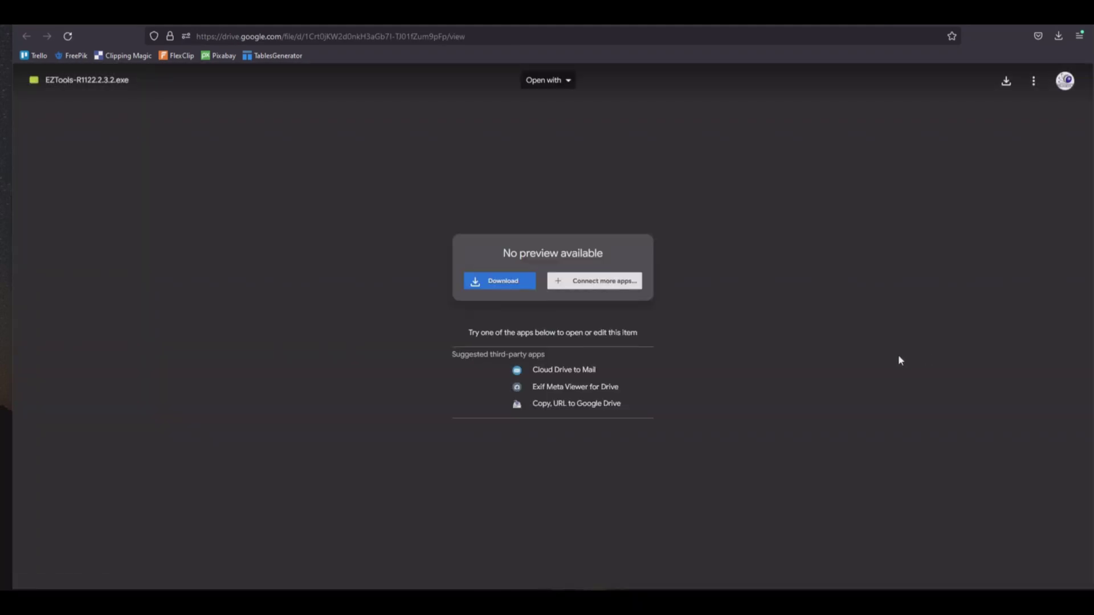
Save EZTools-R1122.2.3.2.exe past the virus-scan warning into Downloads, replacing the existing copy.
{"action": "left_click", "coordinate": [499, 284]}
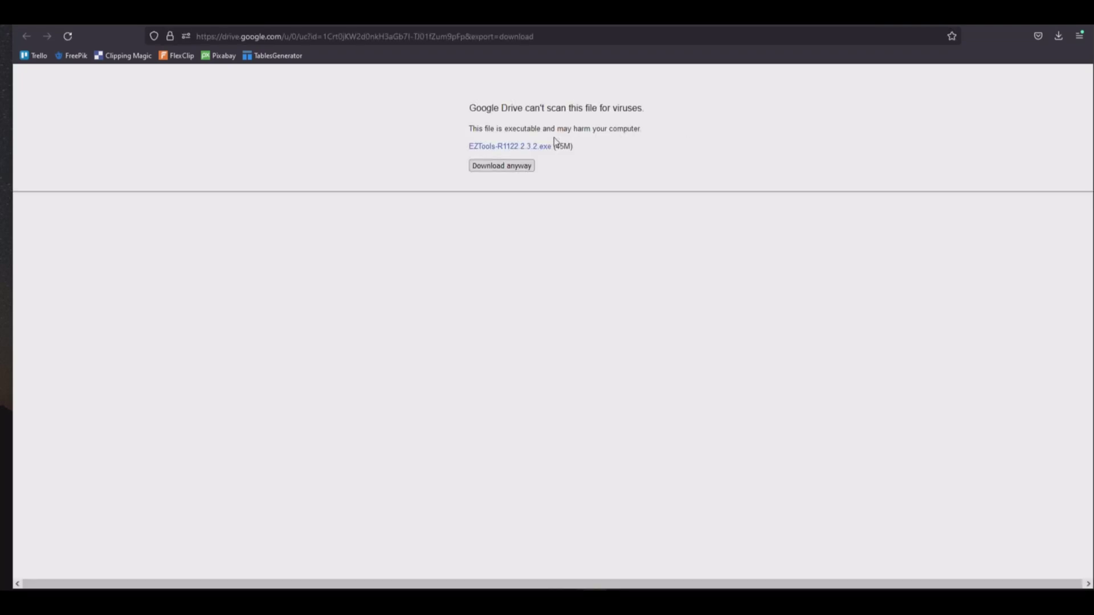
{"action": "left_click", "coordinate": [506, 166]}
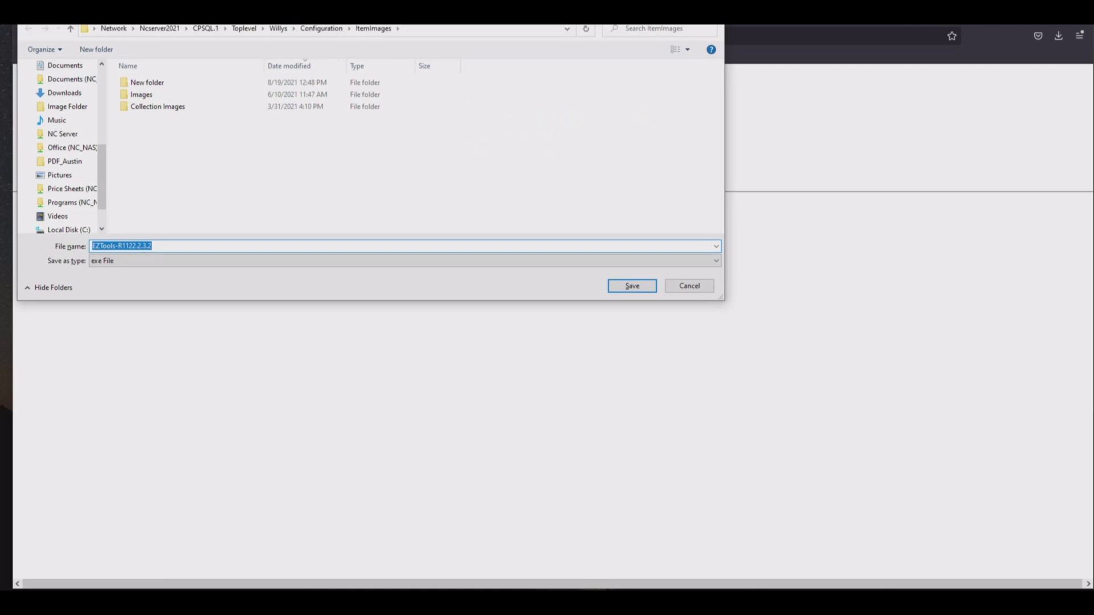
{"action": "left_click_drag", "start_coordinate": [438, 12], "coordinate": [609, 115]}
{"action": "left_click", "coordinate": [217, 201]}
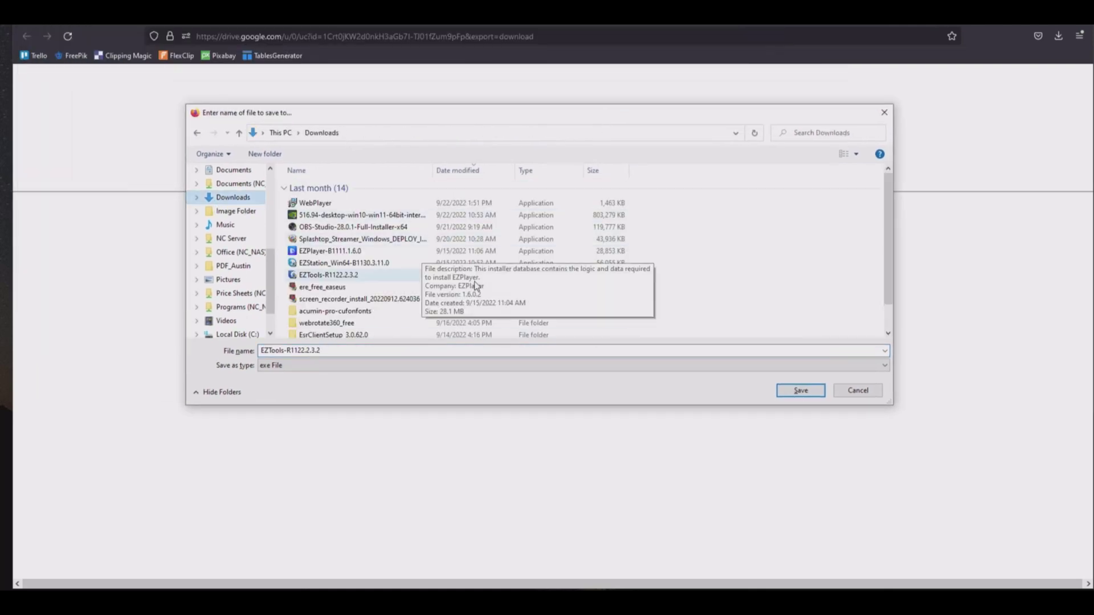
{"action": "left_click", "coordinate": [806, 392]}
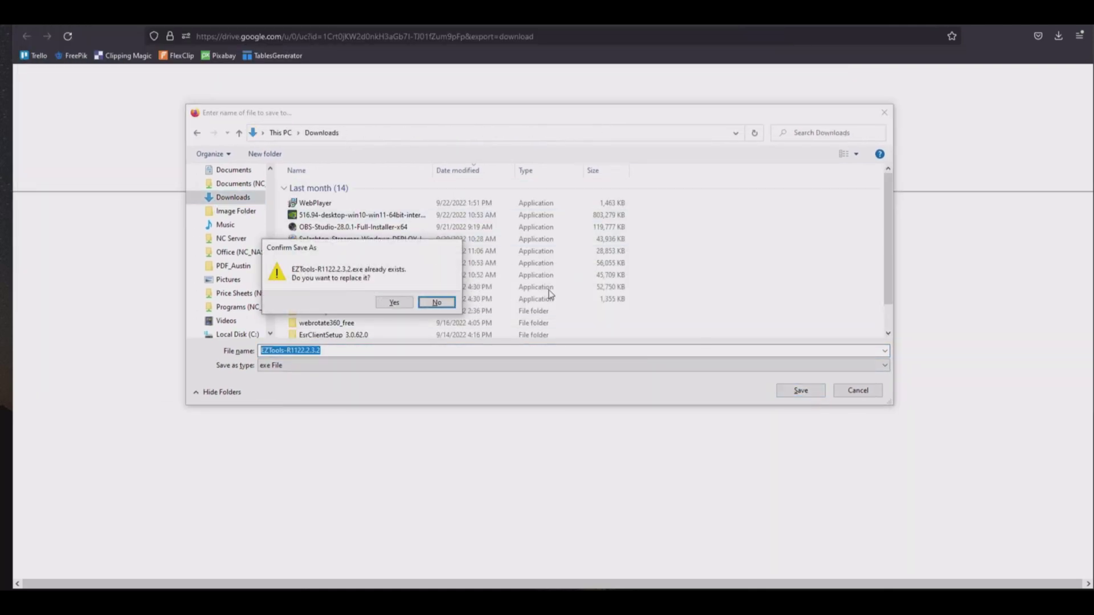
{"action": "left_click", "coordinate": [391, 302]}
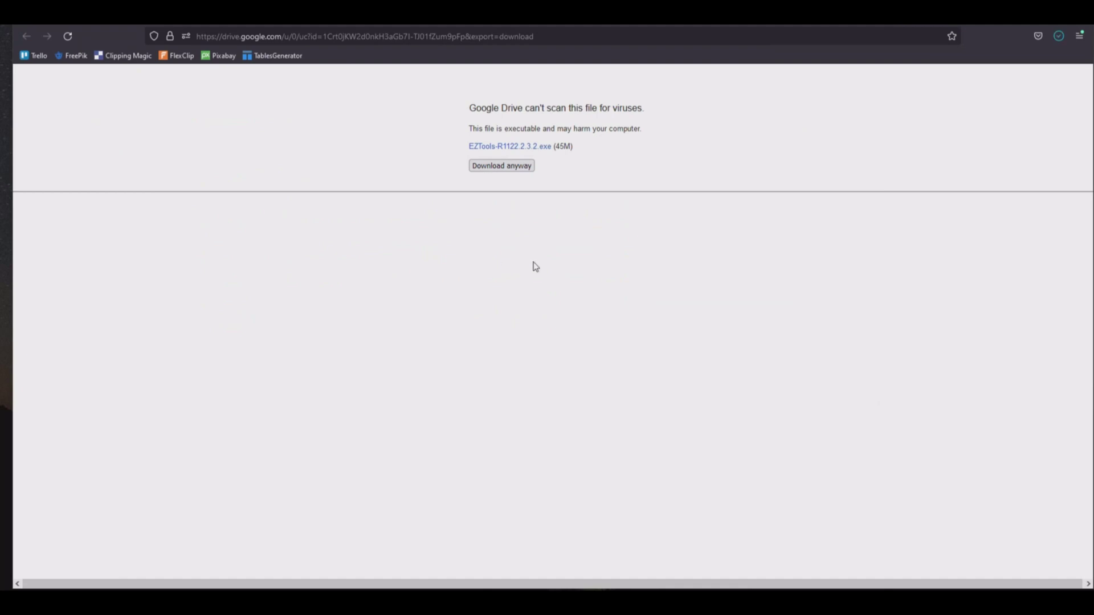
Launch EZTools-R1122.2.3.2 from the Downloads folder in File Explorer, then close Explorer.
{"action": "left_click", "coordinate": [1058, 36]}
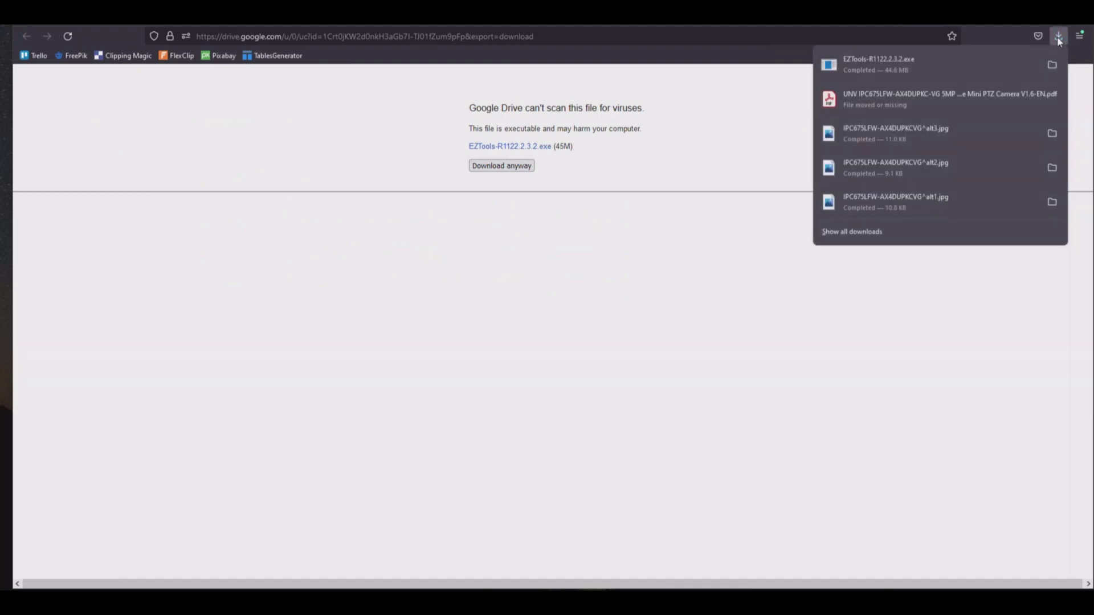
{"action": "left_click", "coordinate": [1052, 66]}
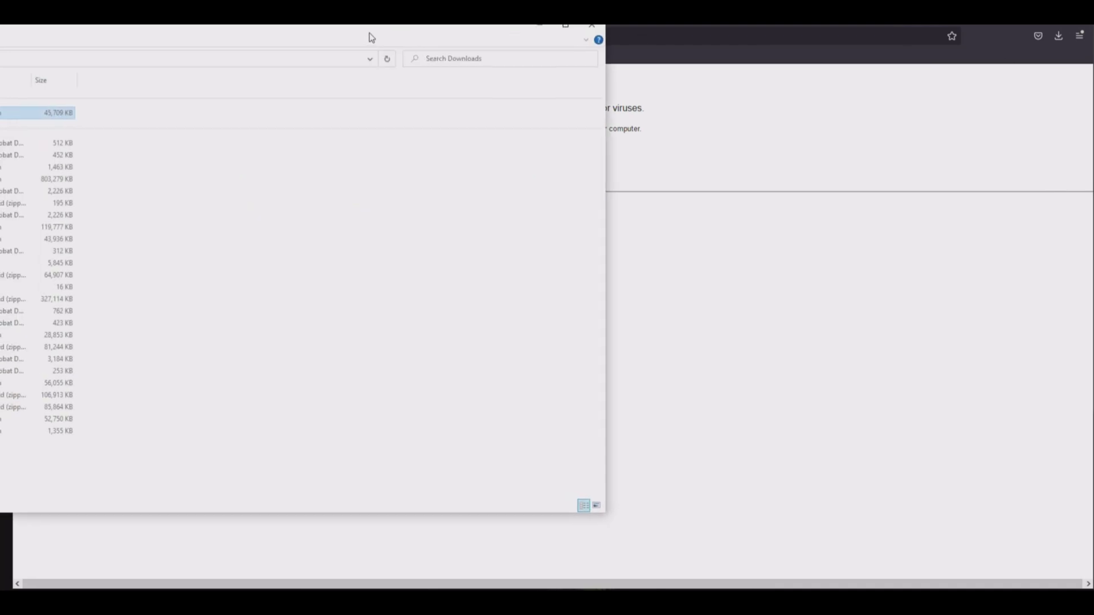
{"action": "left_click_drag", "start_coordinate": [372, 38], "coordinate": [673, 57]}
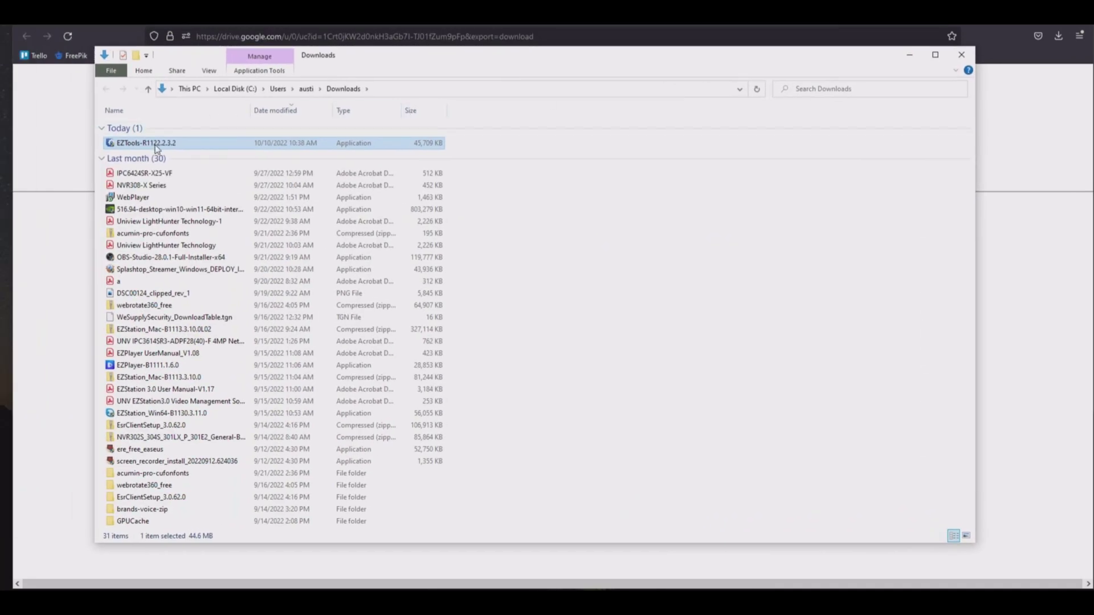
{"action": "double_click", "coordinate": [157, 147]}
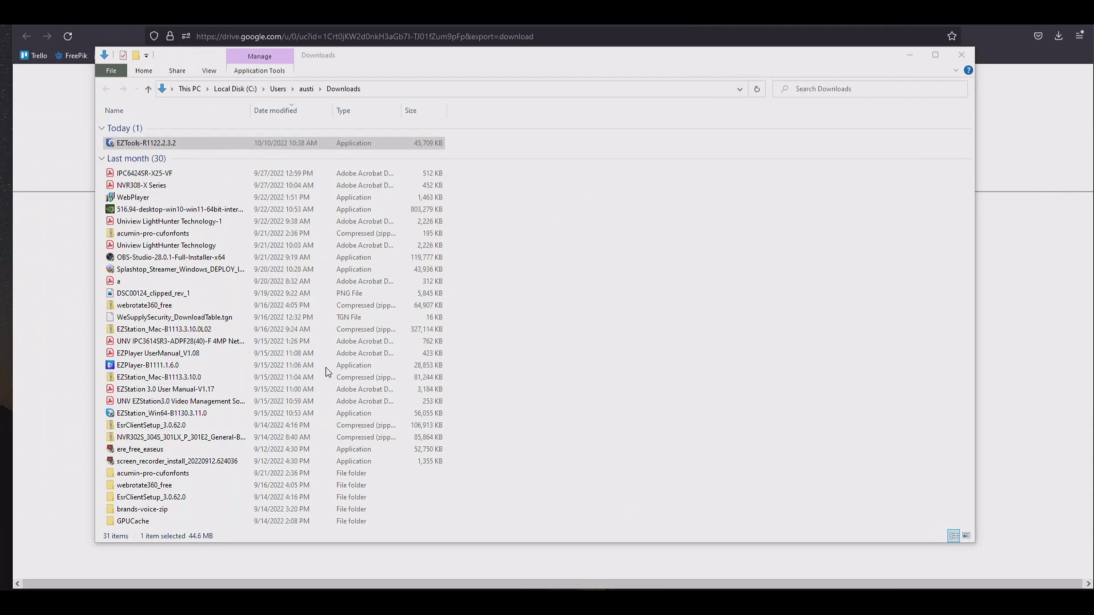
{"action": "left_click", "coordinate": [966, 59]}
{"action": "left_click", "coordinate": [965, 59]}
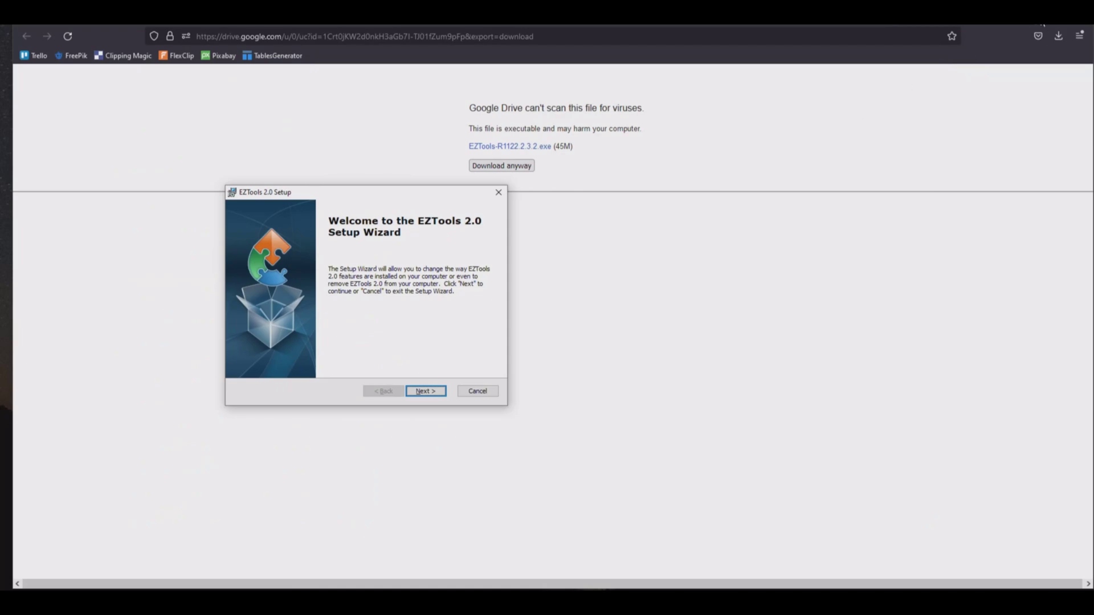
Run the EZTools 2.0 Setup Repair option, accepting the Files in Use and quit prompts.
{"action": "left_click", "coordinate": [1043, 25]}
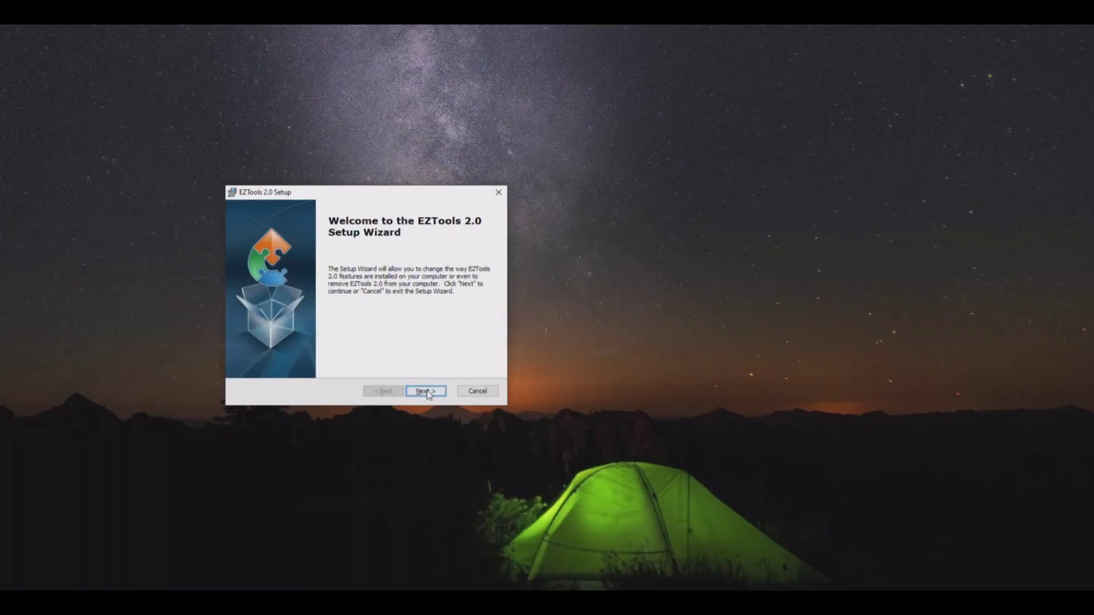
{"action": "left_click", "coordinate": [425, 391]}
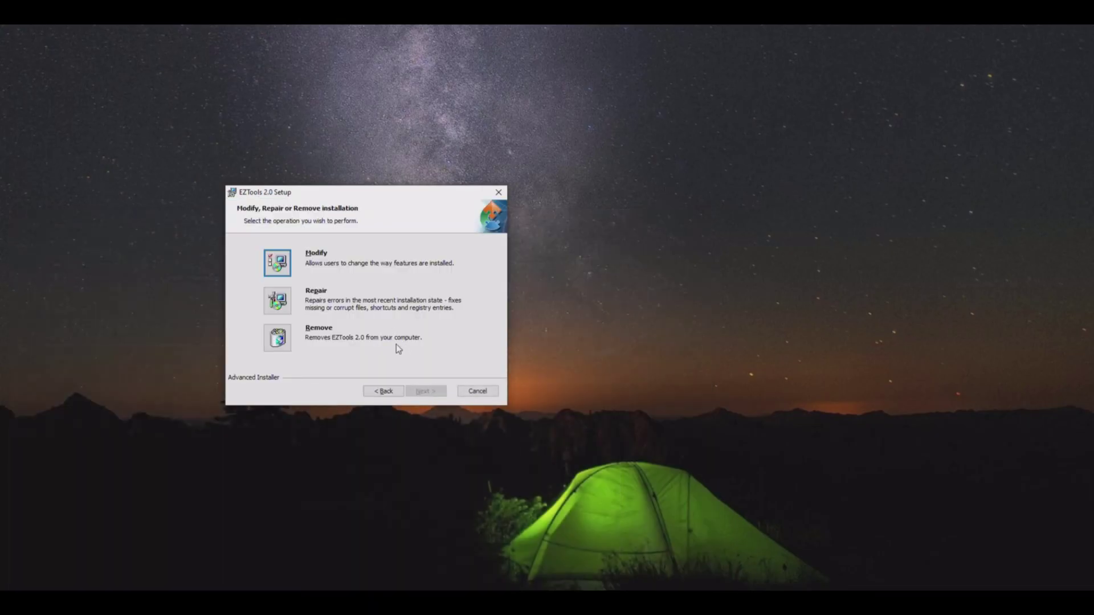
{"action": "left_click", "coordinate": [278, 300]}
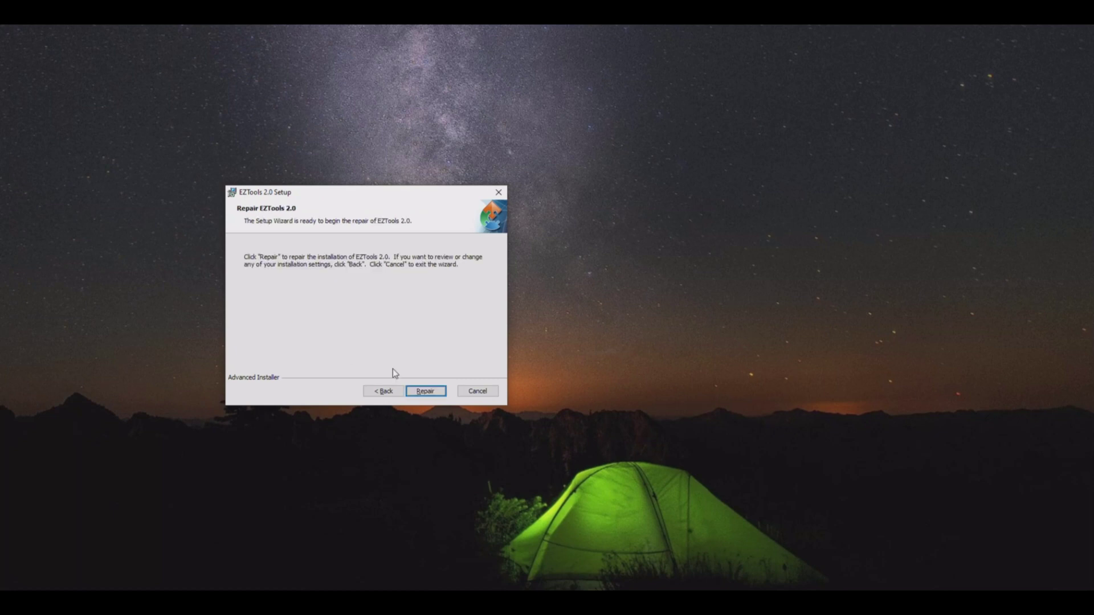
{"action": "left_click", "coordinate": [440, 392]}
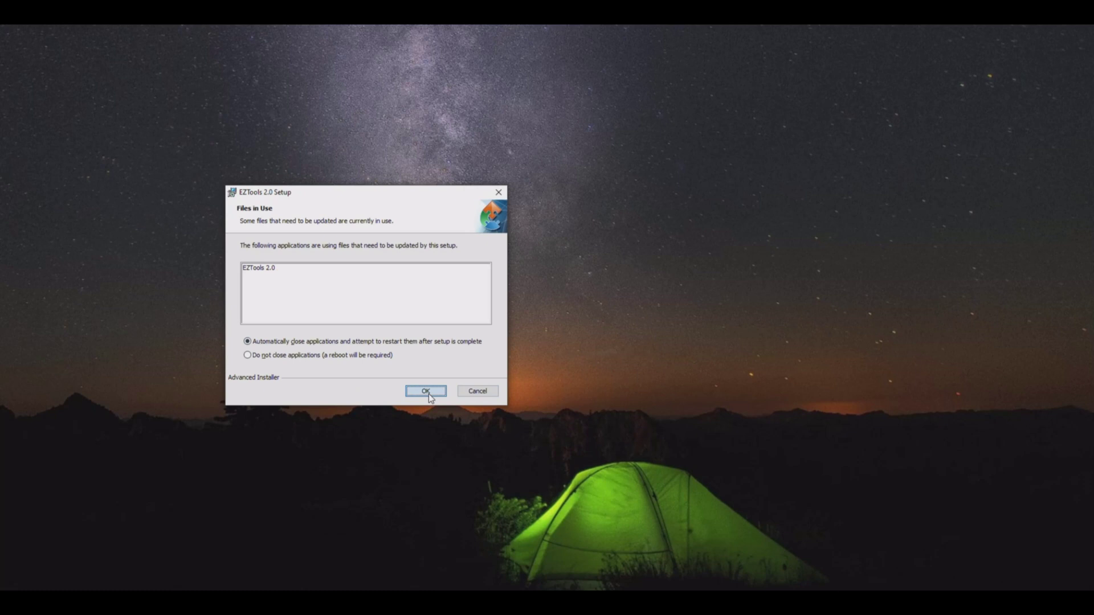
{"action": "left_click", "coordinate": [428, 393]}
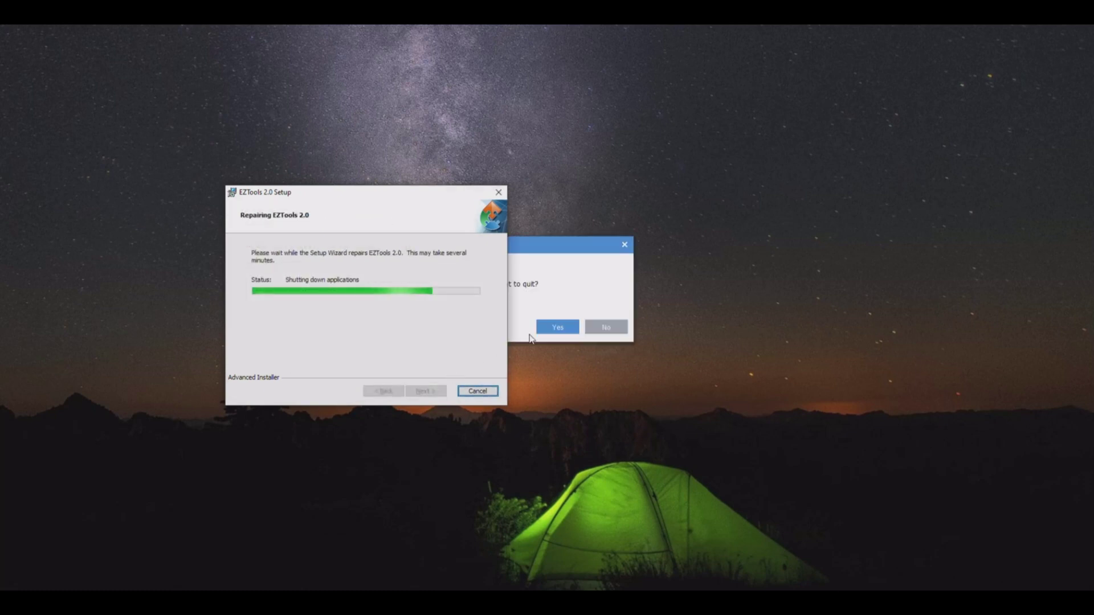
{"action": "left_click", "coordinate": [545, 328]}
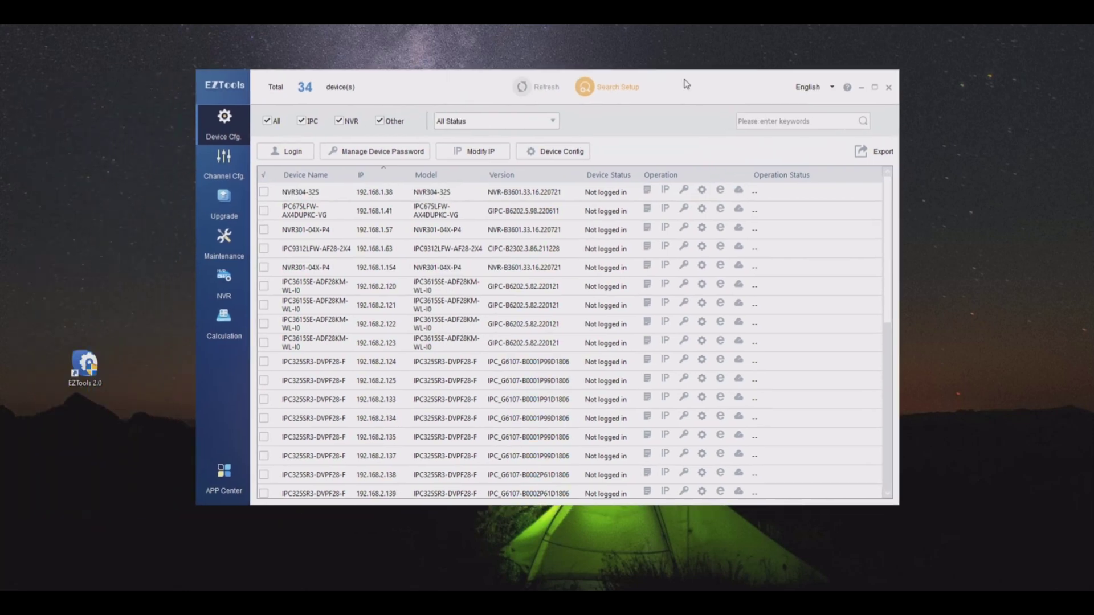
Sort the Device Cfg list by the Model column.
{"action": "left_click", "coordinate": [458, 175]}
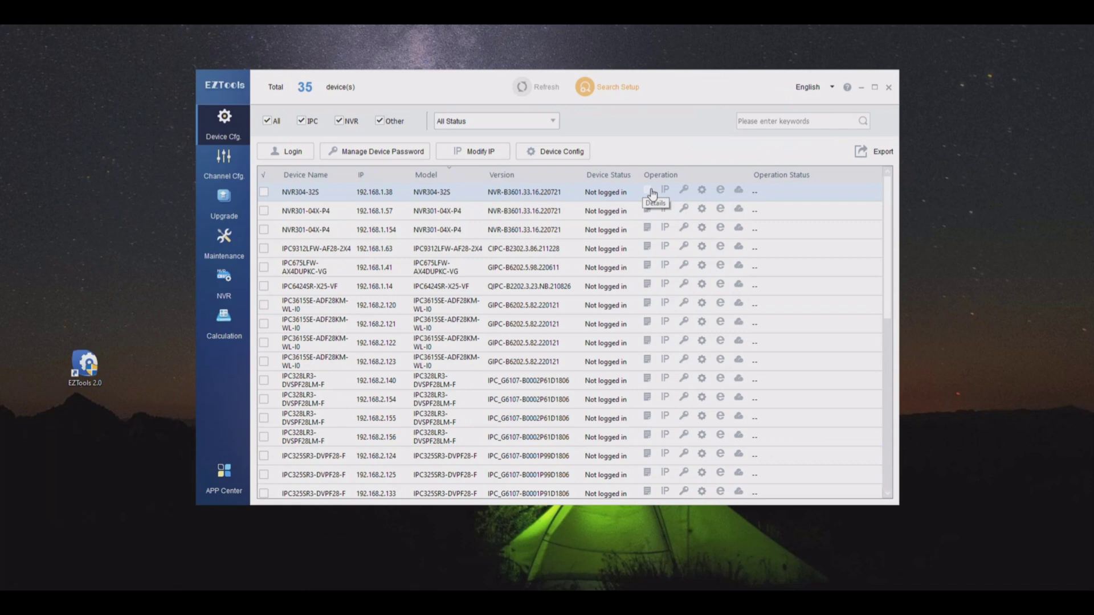
Open Remote Web for NVR304-32S and log in with the administrator username and password.
{"action": "left_click", "coordinate": [721, 191]}
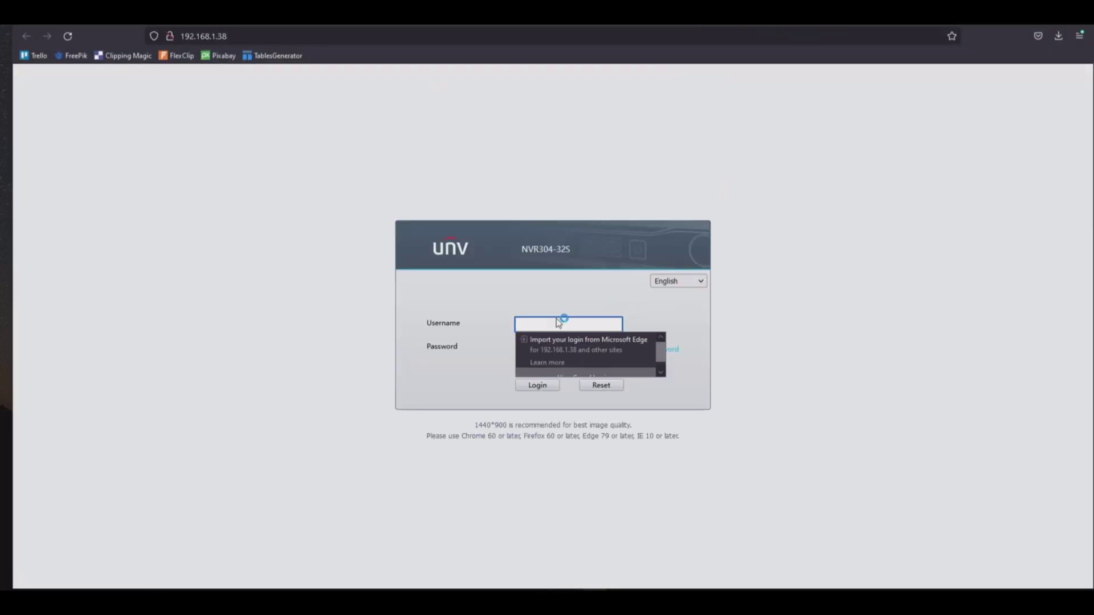
{"action": "left_click", "coordinate": [540, 322]}
{"action": "type", "text": "admin"}
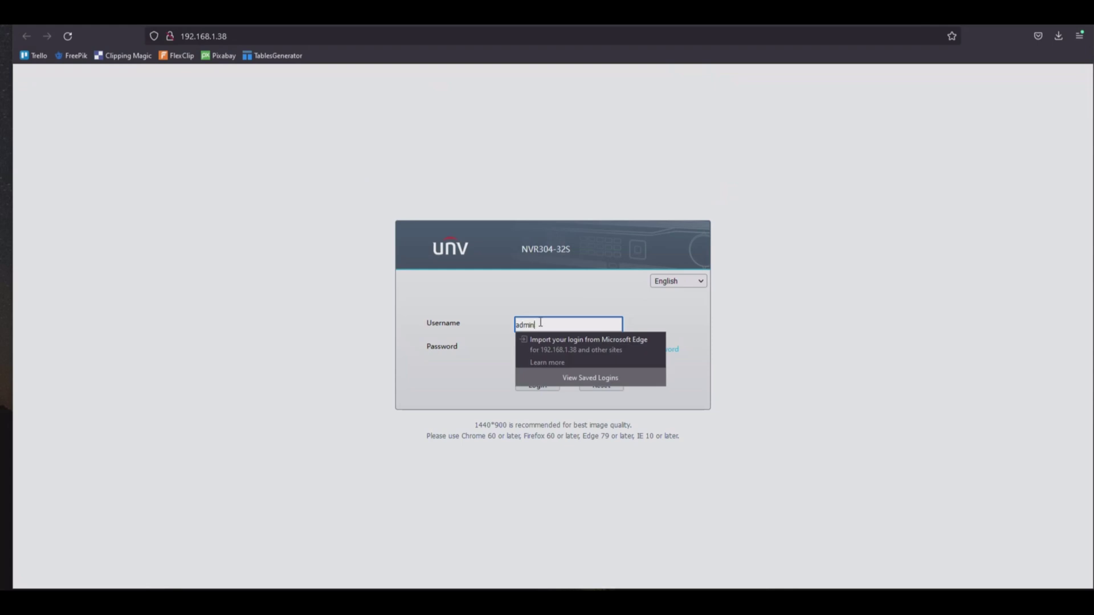
{"action": "key", "text": "Tab"}
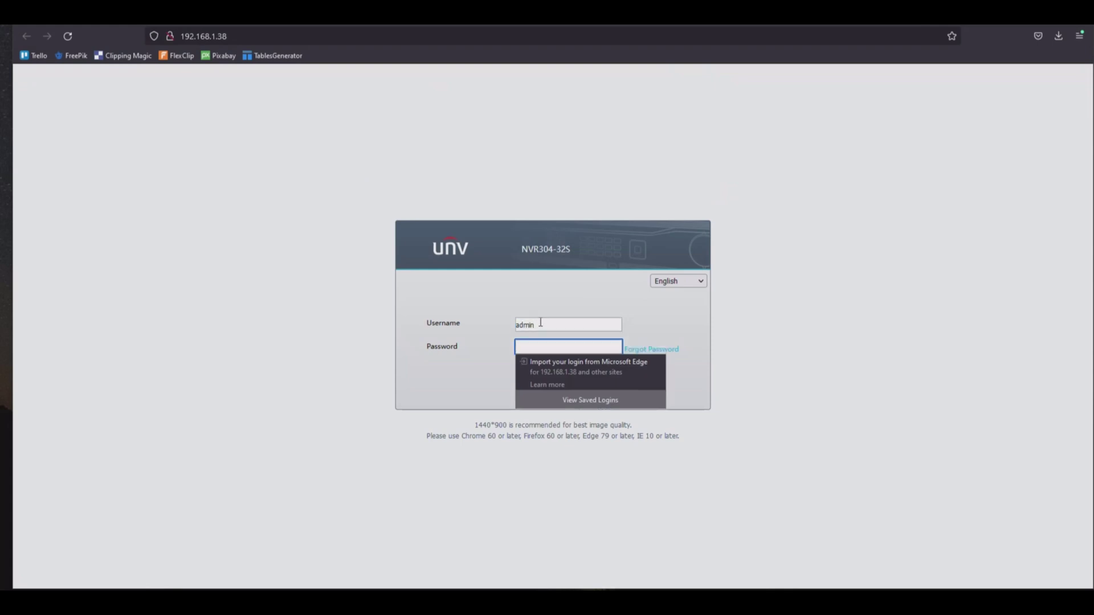
{"action": "type", "text": "12"}
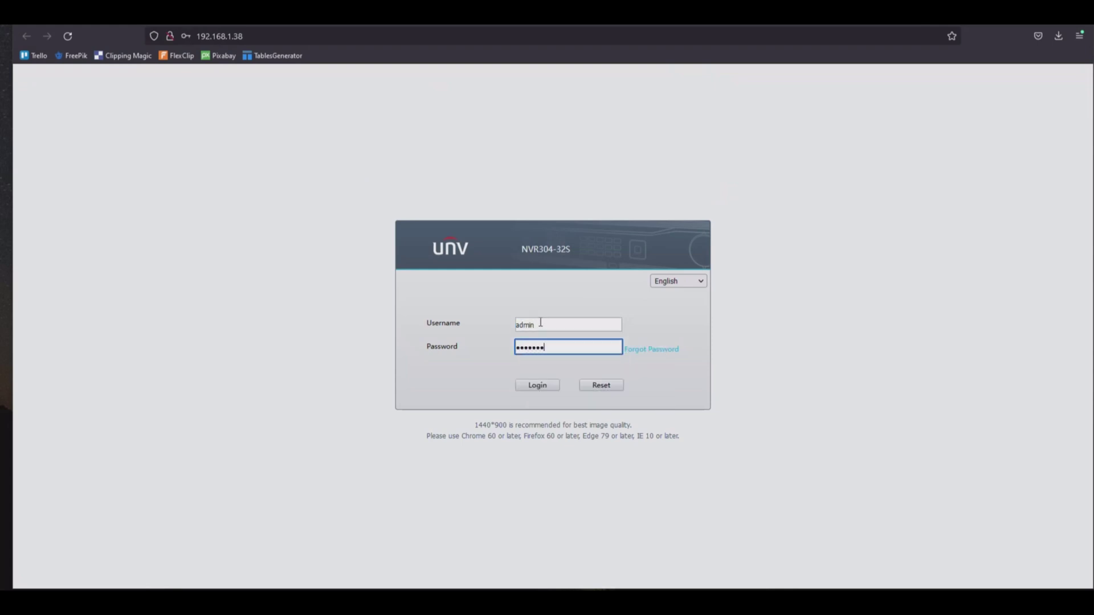
{"action": "key", "text": "Return"}
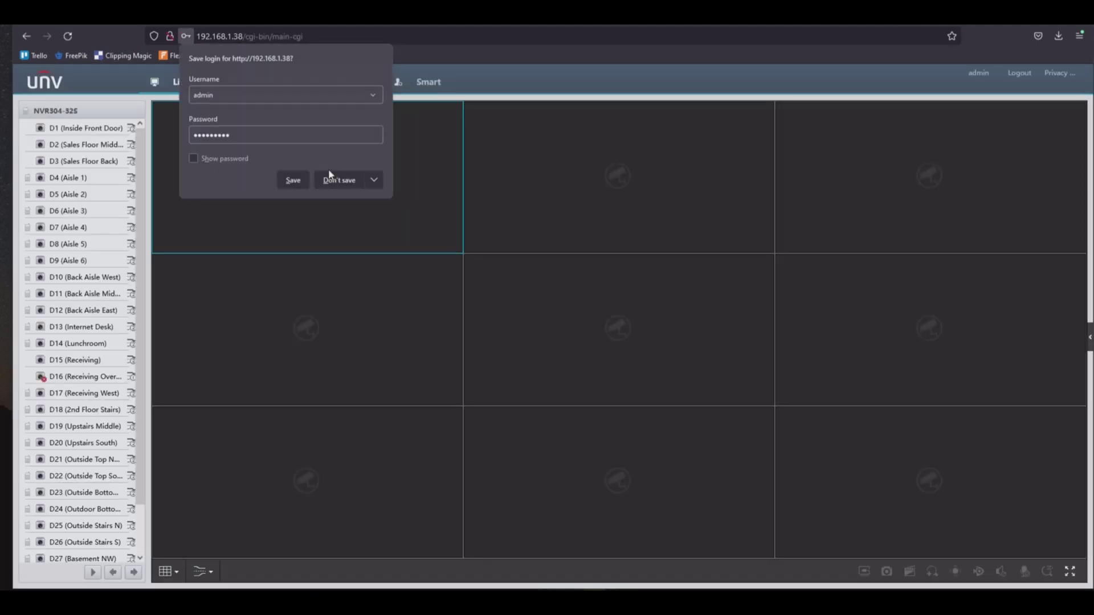
Decline saving the login and place cameras D1, D2 and D3 into the first grid tiles.
{"action": "left_click", "coordinate": [335, 177]}
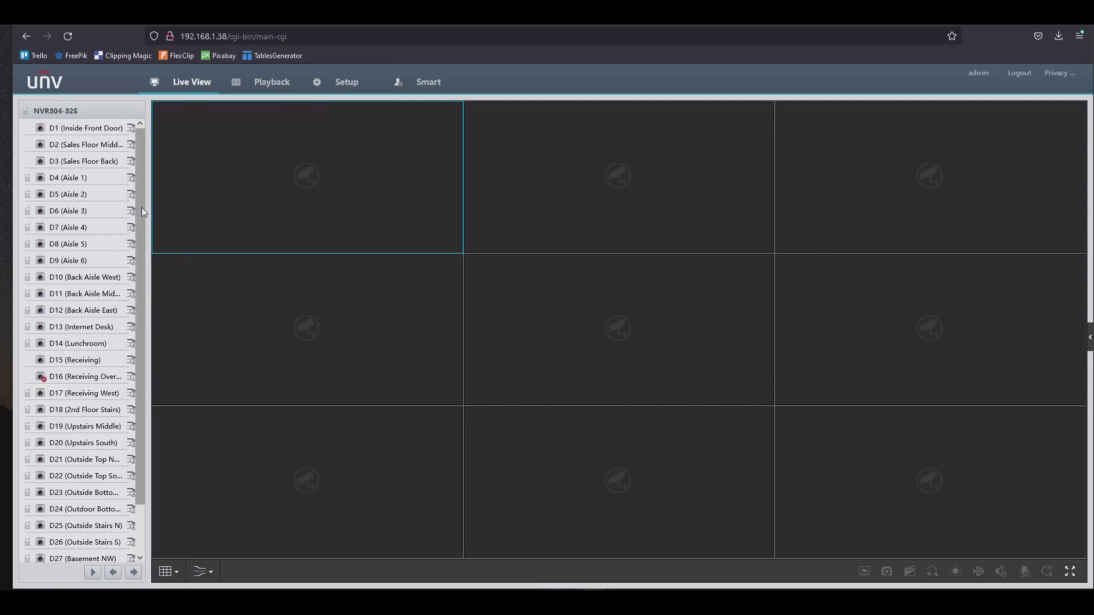
{"action": "scroll", "coordinate": [144, 282], "scroll_direction": "down", "scroll_amount": 1}
{"action": "scroll", "coordinate": [136, 271], "scroll_direction": "up", "scroll_amount": 1}
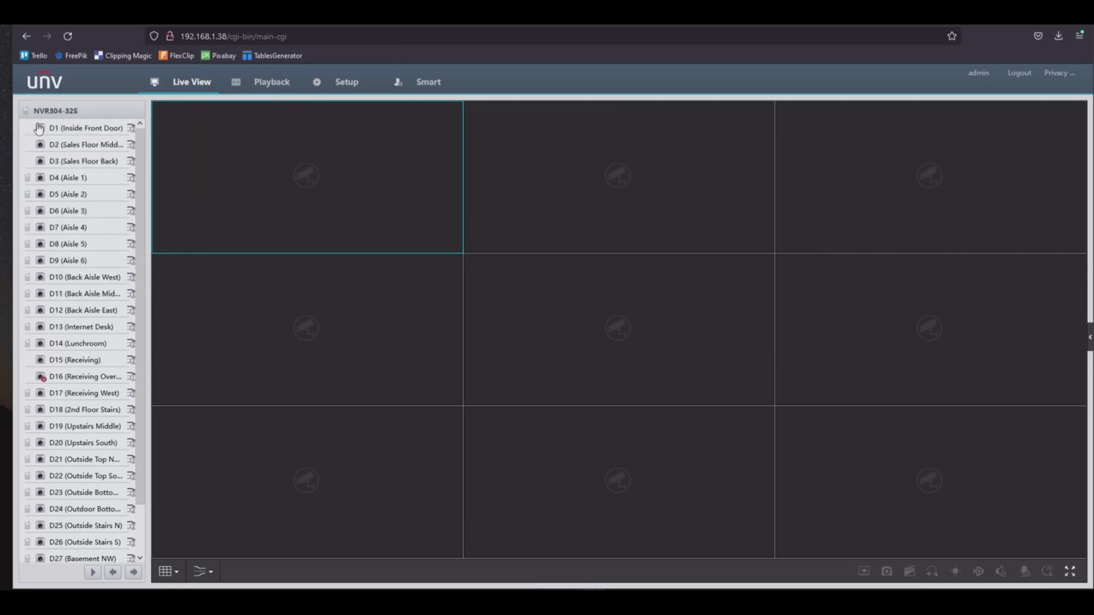
{"action": "left_click_drag", "start_coordinate": [50, 131], "coordinate": [235, 179]}
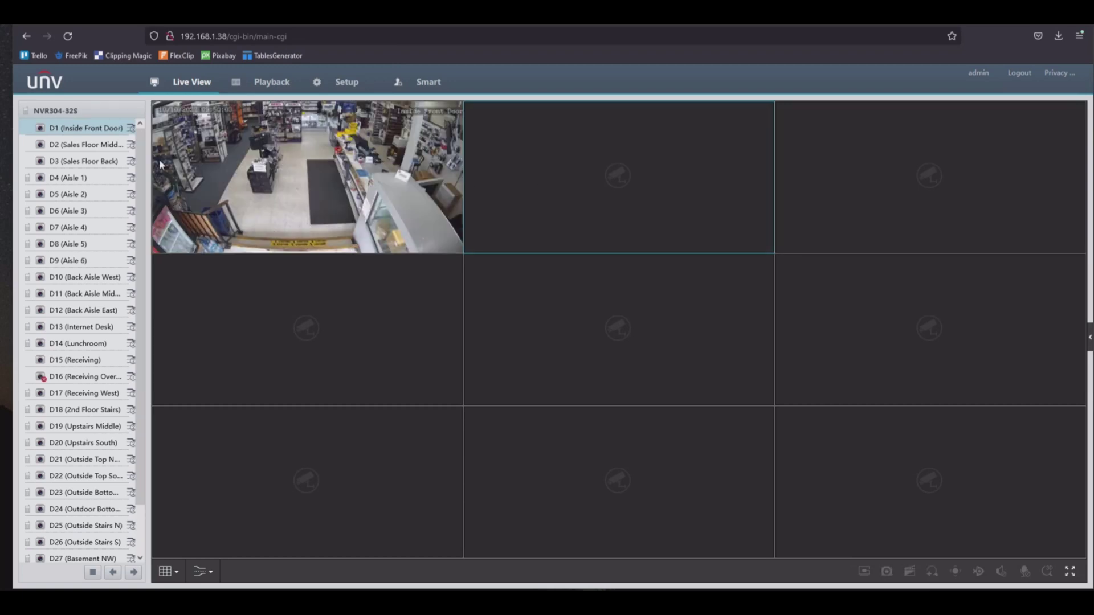
{"action": "left_click_drag", "start_coordinate": [43, 144], "coordinate": [771, 183]}
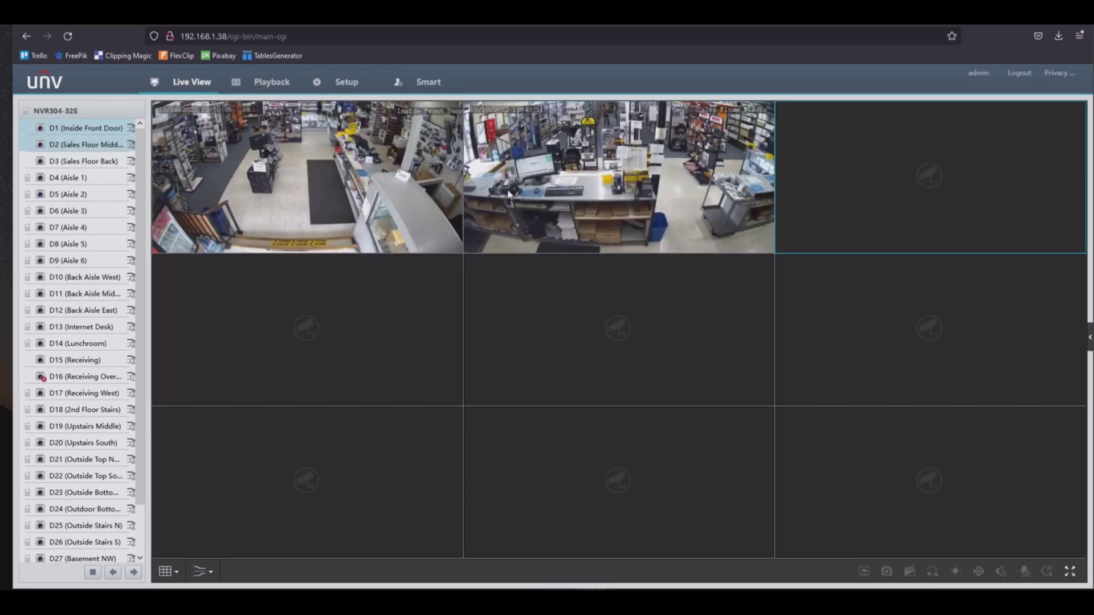
{"action": "double_click", "coordinate": [39, 162]}
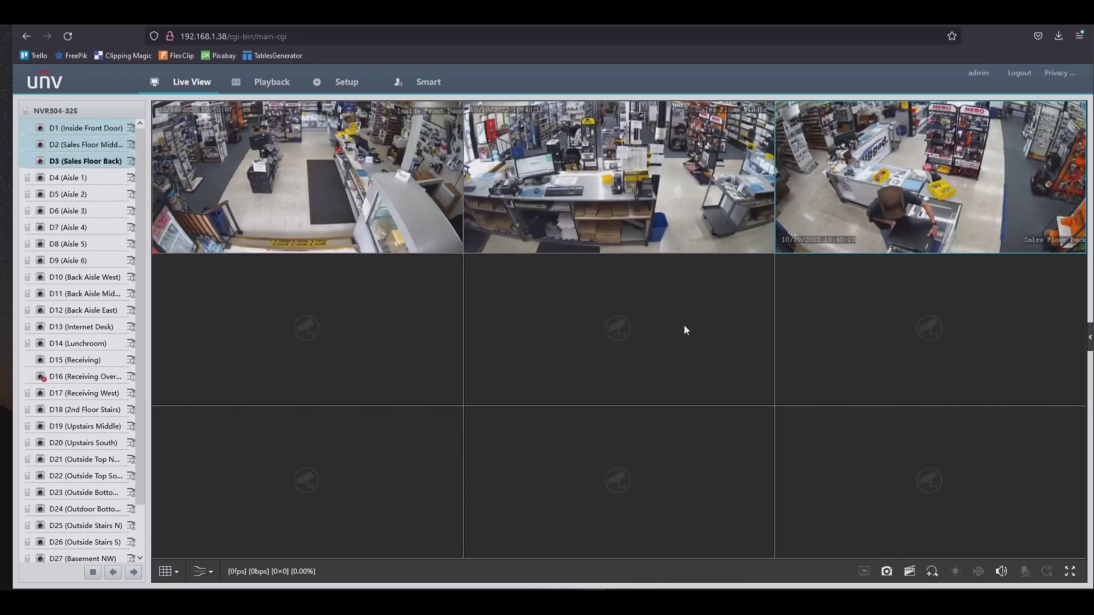
Enlarge and restore the D1 tile, then switch camera D1 to Main Stream.
{"action": "left_click", "coordinate": [359, 208]}
{"action": "double_click", "coordinate": [359, 208]}
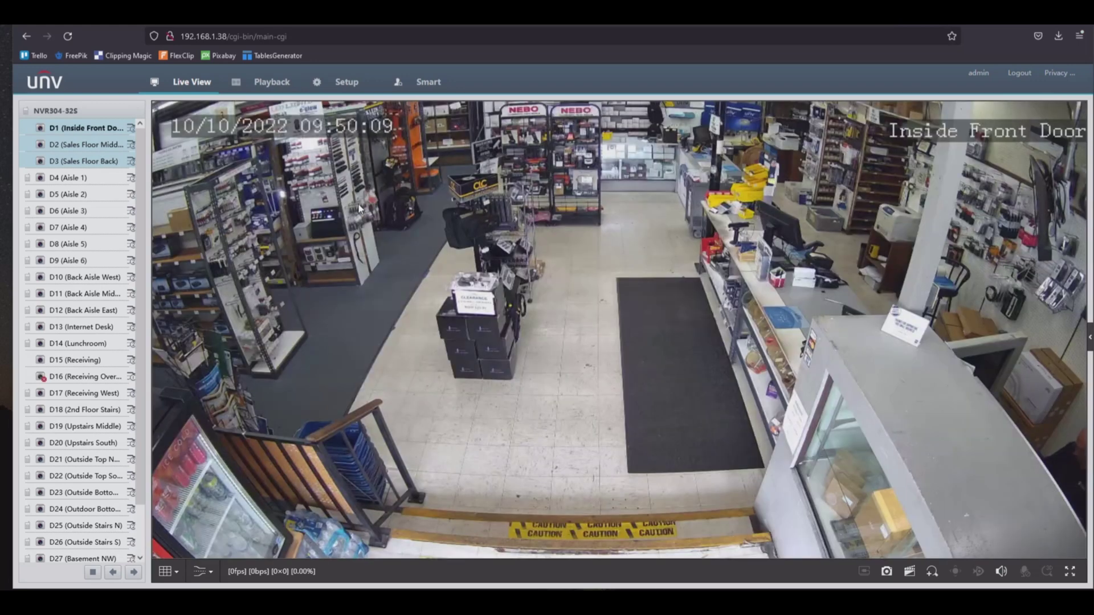
{"action": "double_click", "coordinate": [606, 310]}
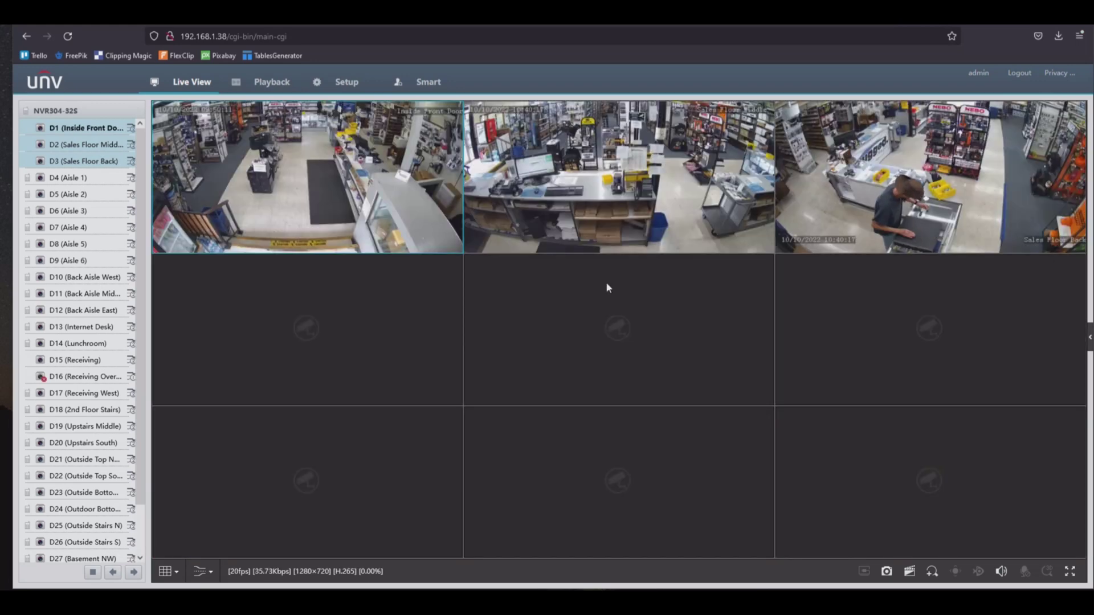
{"action": "left_click", "coordinate": [130, 128]}
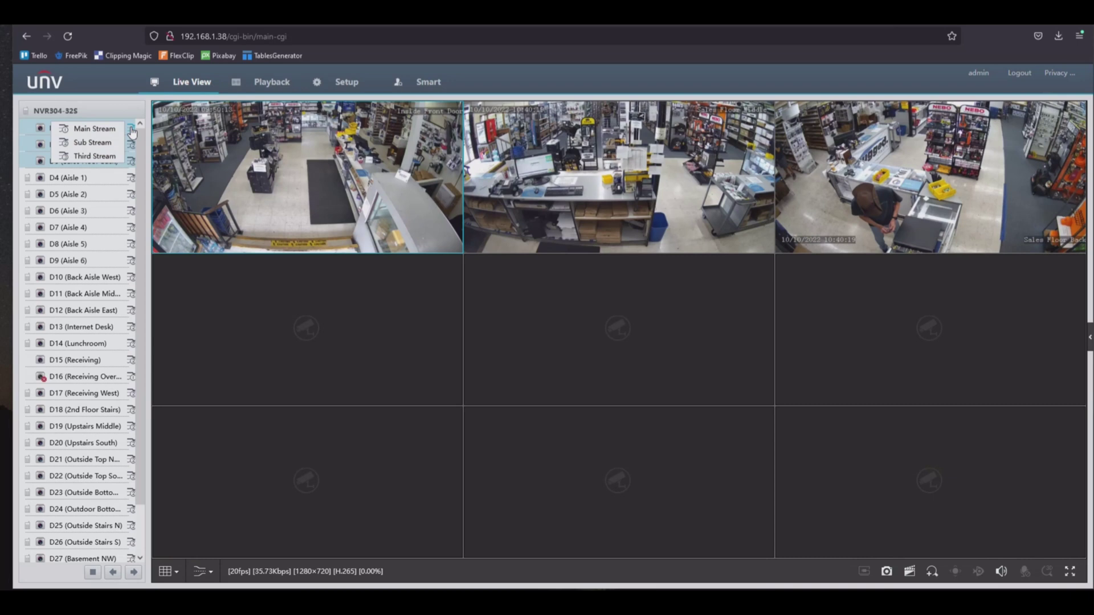
{"action": "left_click", "coordinate": [94, 130]}
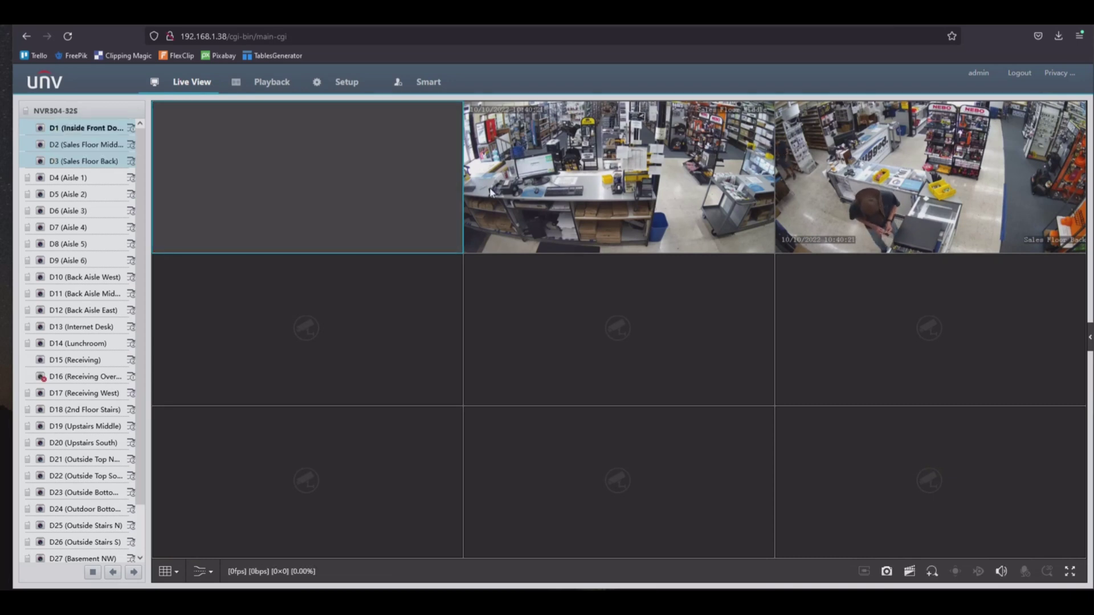
Close the D2 and D3 live feeds, leaving D1 selected in the first tile.
{"action": "left_click", "coordinate": [725, 150]}
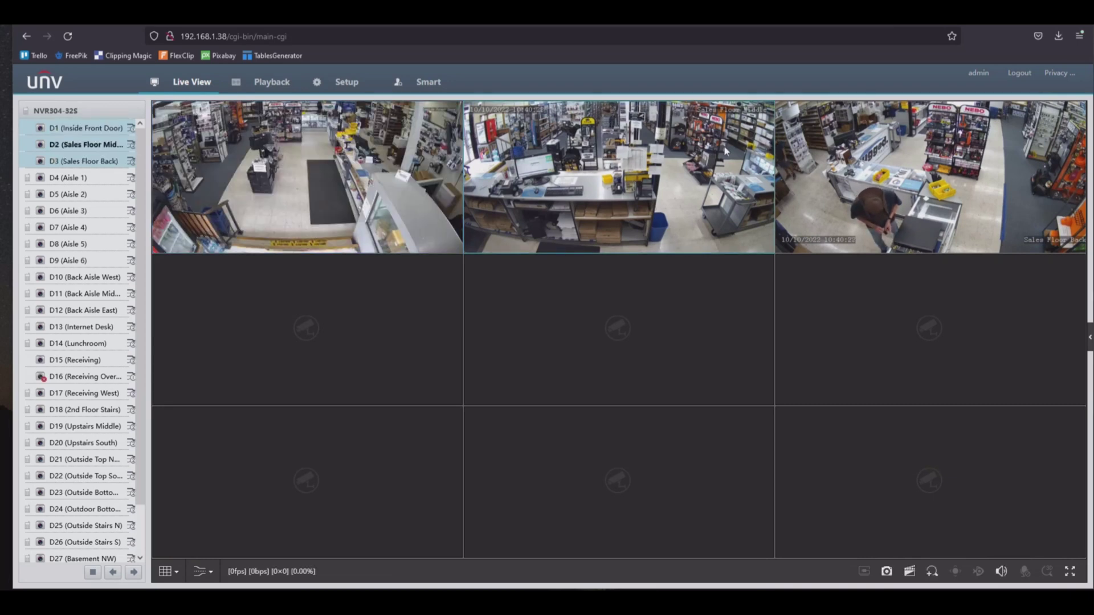
{"action": "left_click", "coordinate": [41, 146]}
{"action": "left_click", "coordinate": [42, 161]}
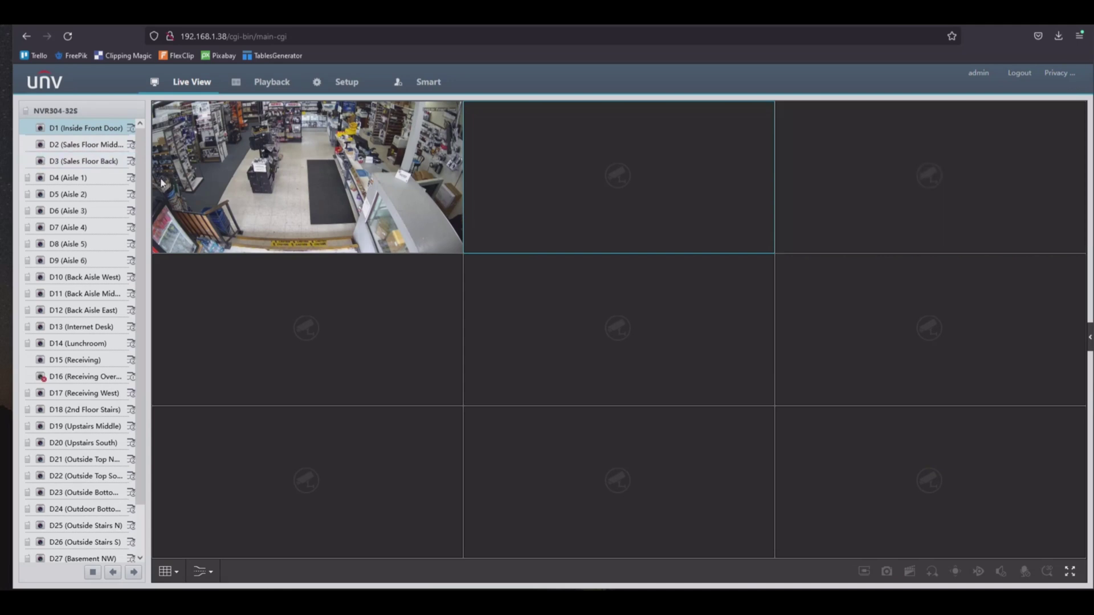
{"action": "left_click", "coordinate": [393, 221]}
Switch Live View to the single-pane layout and turn on Digital Zoom.
{"action": "left_click", "coordinate": [181, 572]}
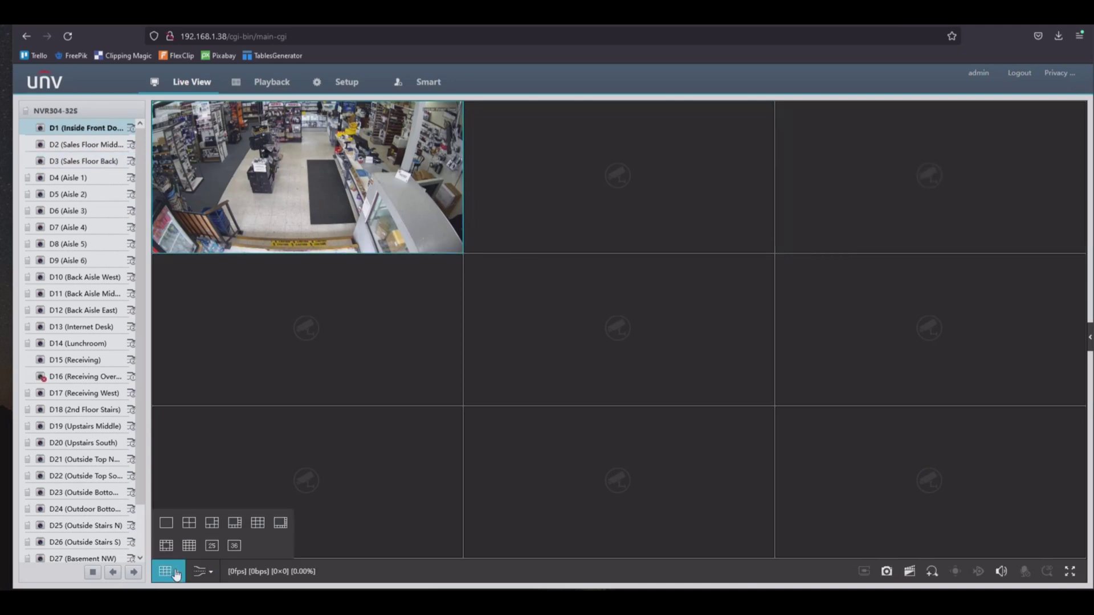
{"action": "left_click", "coordinate": [167, 523]}
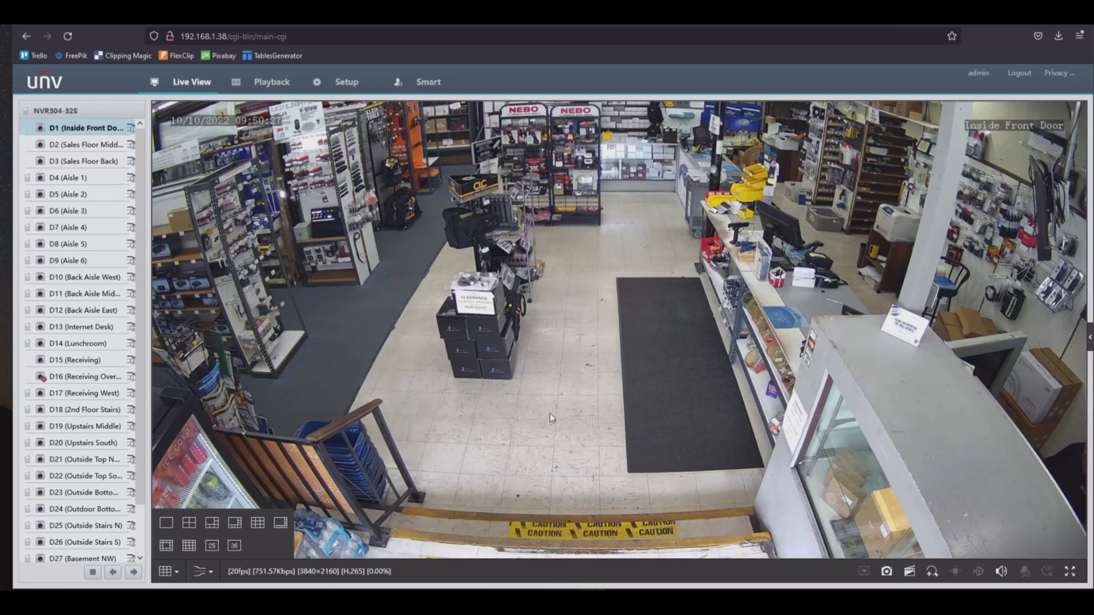
{"action": "left_click", "coordinate": [933, 571]}
Zoom into the store, pan across shelving, counter and NEBO displays, then reset zoom.
{"action": "left_click_drag", "start_coordinate": [319, 149], "coordinate": [653, 339]}
{"action": "left_click_drag", "start_coordinate": [377, 275], "coordinate": [579, 433]}
{"action": "left_click_drag", "start_coordinate": [666, 316], "coordinate": [648, 464]}
{"action": "left_click_drag", "start_coordinate": [517, 390], "coordinate": [549, 371]}
{"action": "right_click", "coordinate": [539, 357]}
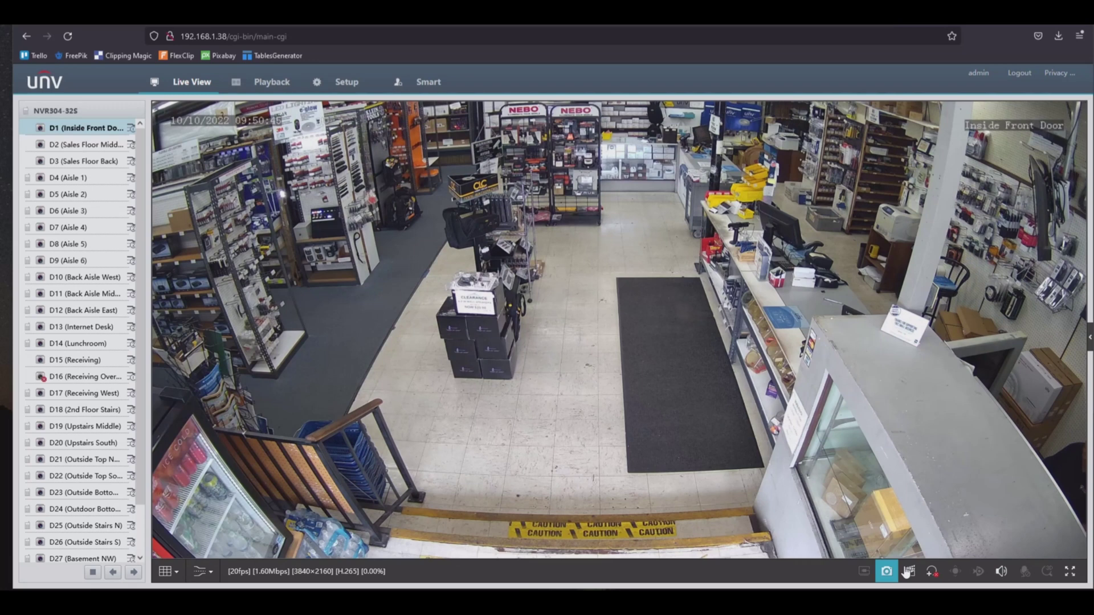
Turn off Digital Zoom, take a D1 snapshot, and stop and save the local mp4 recording.
{"action": "left_click", "coordinate": [933, 572]}
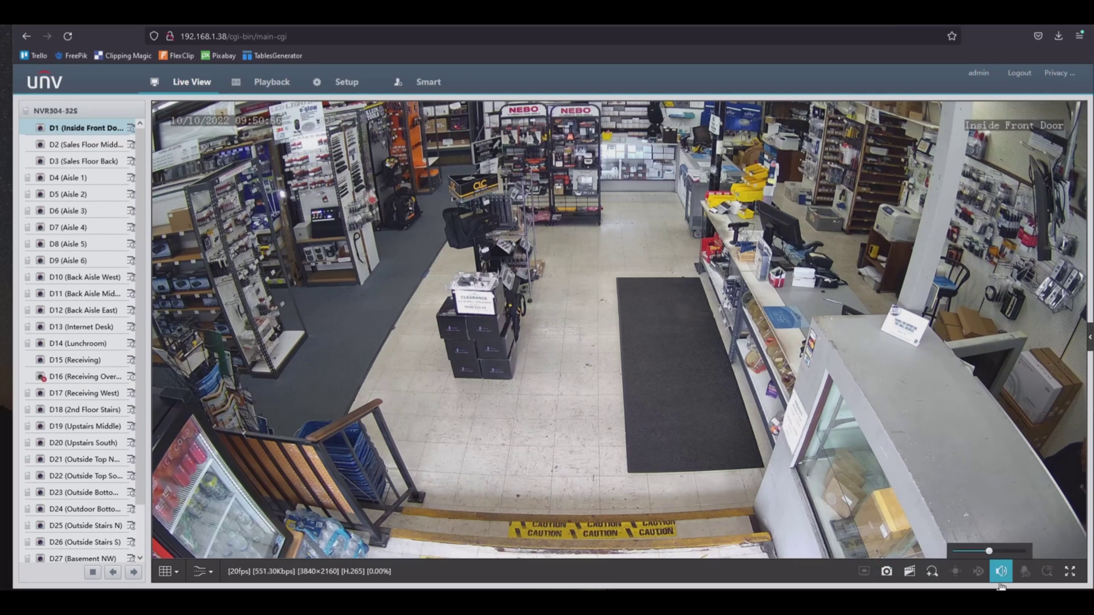
{"action": "left_click", "coordinate": [888, 572]}
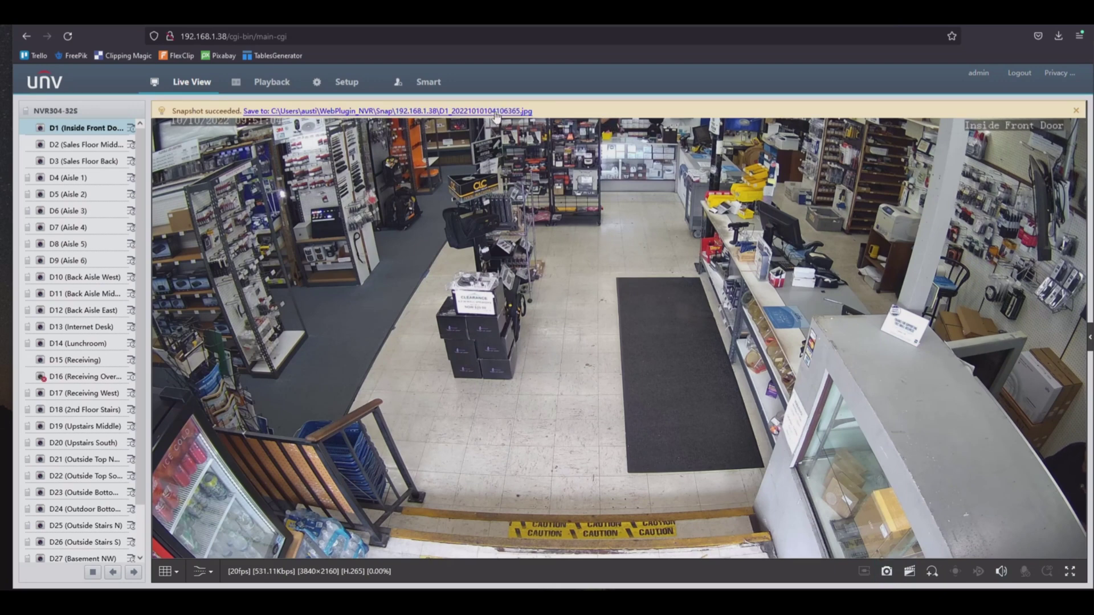
{"action": "double_click", "coordinate": [460, 114]}
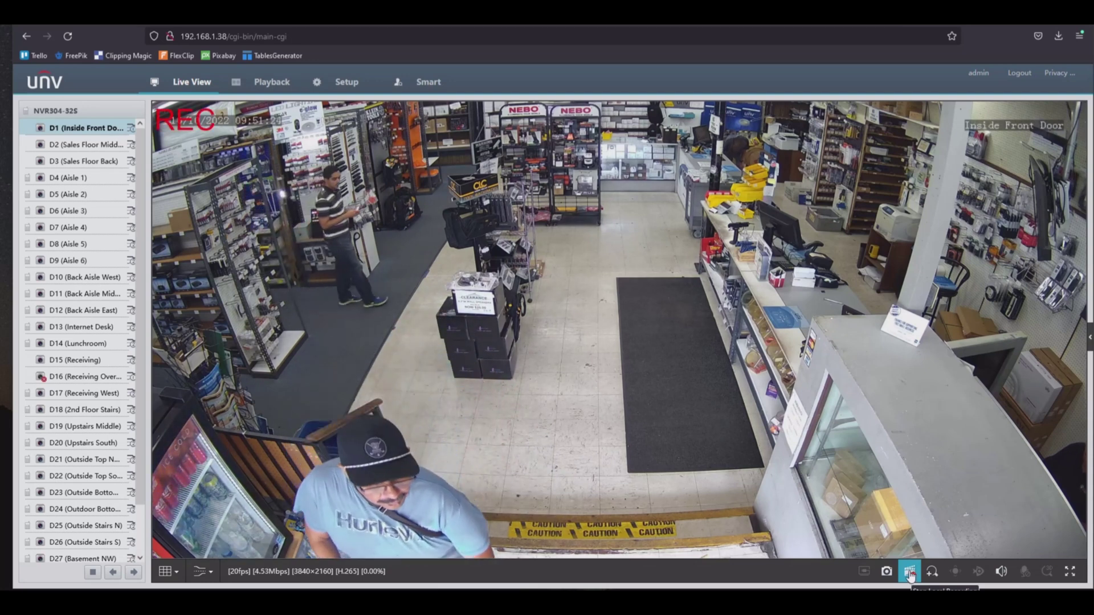
{"action": "left_click", "coordinate": [911, 573]}
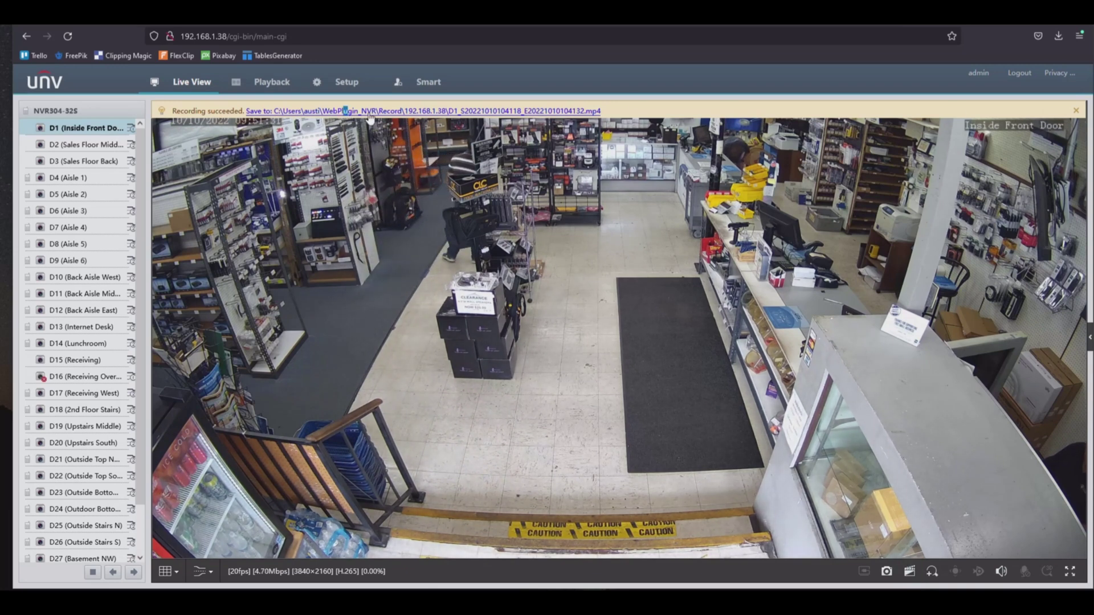
{"action": "left_click", "coordinate": [1076, 112]}
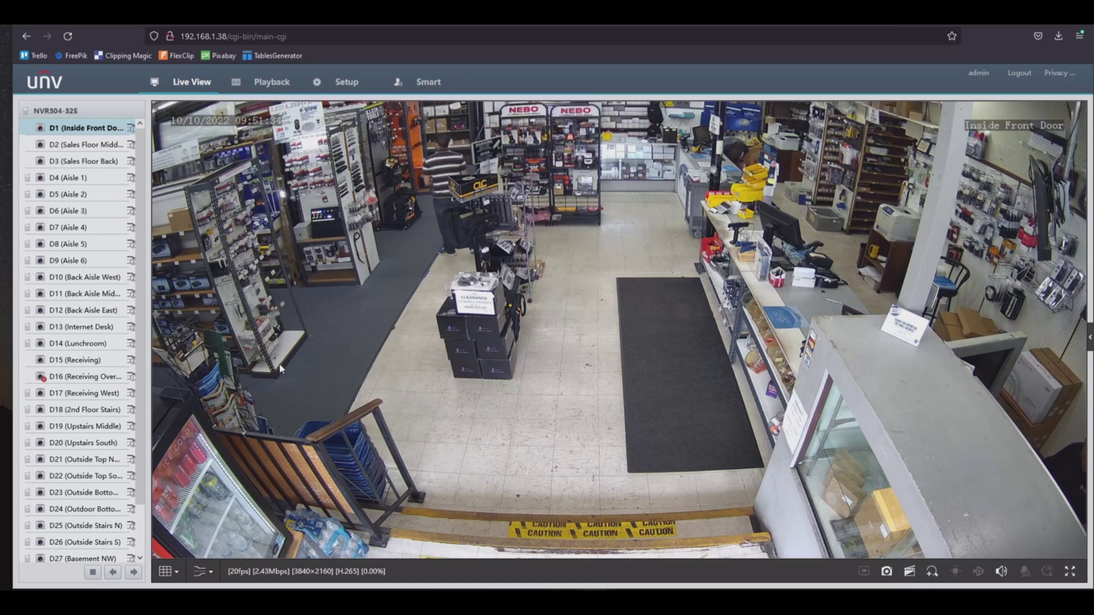
Open the Playback tab and select camera D1.
{"action": "left_click", "coordinate": [266, 84]}
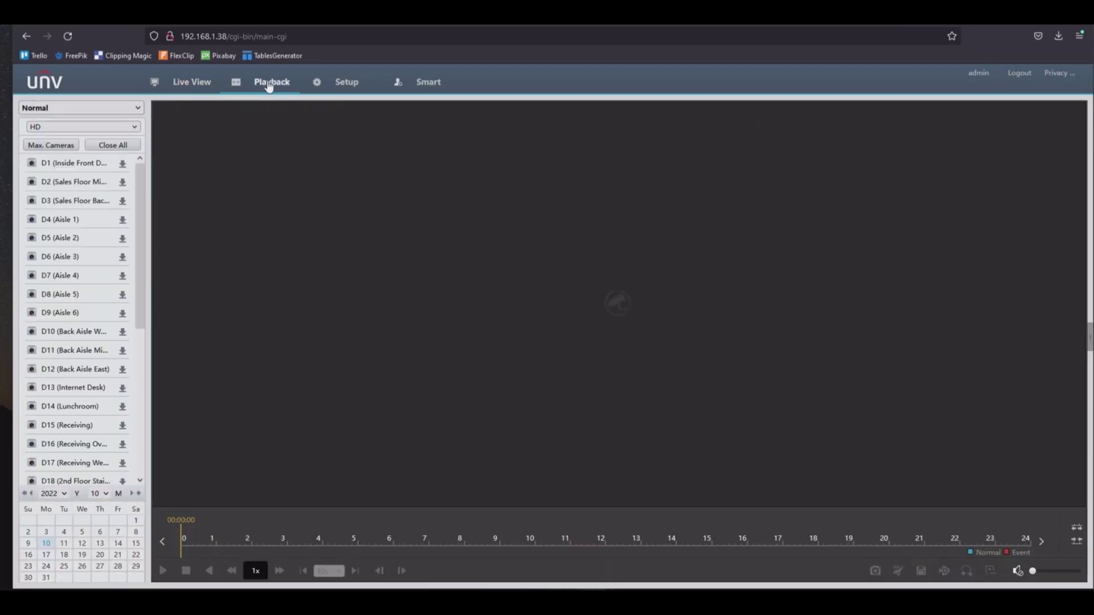
{"action": "left_click_drag", "start_coordinate": [145, 181], "coordinate": [151, 149]}
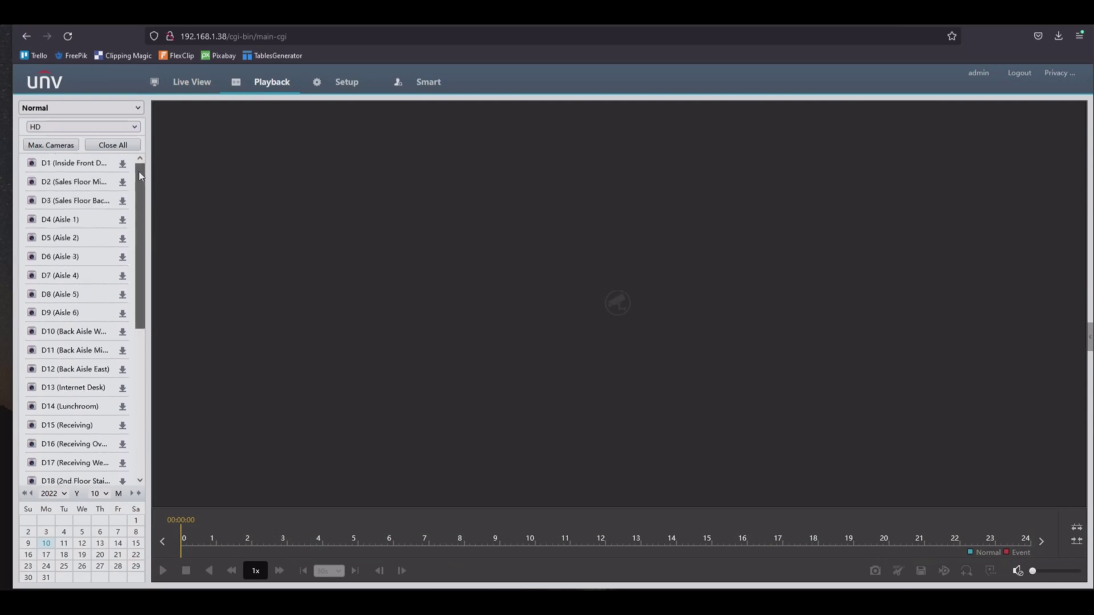
{"action": "left_click", "coordinate": [32, 167]}
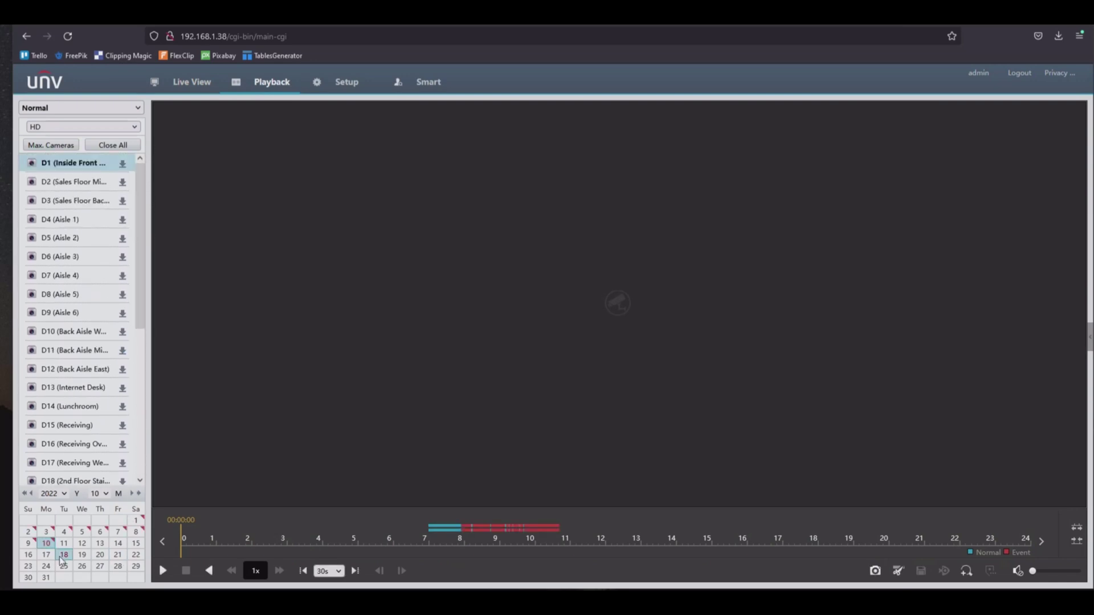
Flip the calendar month to September, August, then back to October 2022.
{"action": "left_click", "coordinate": [106, 494]}
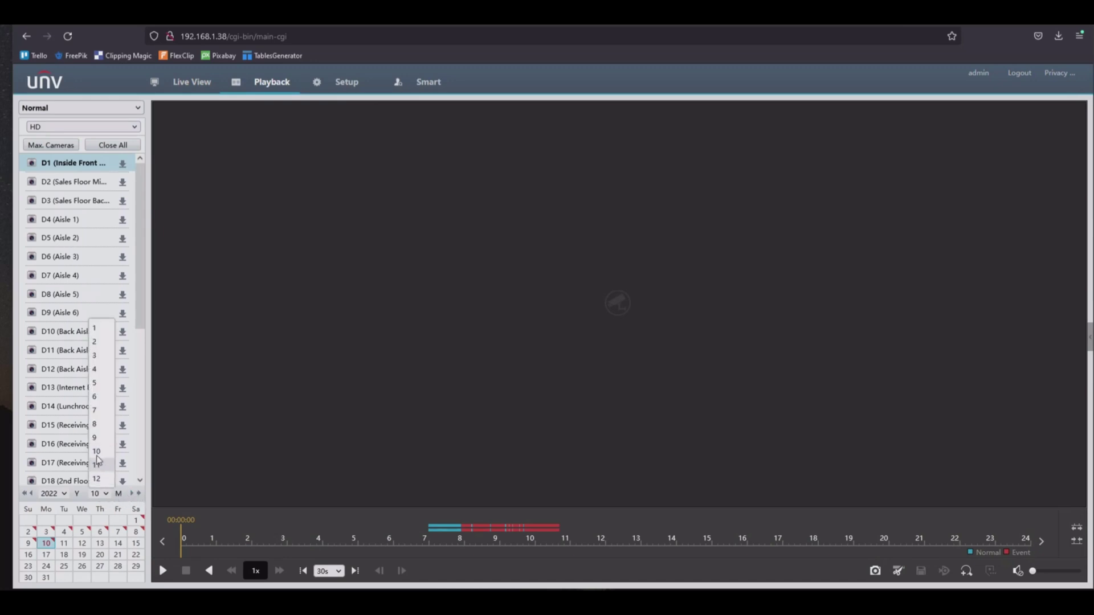
{"action": "left_click", "coordinate": [97, 438]}
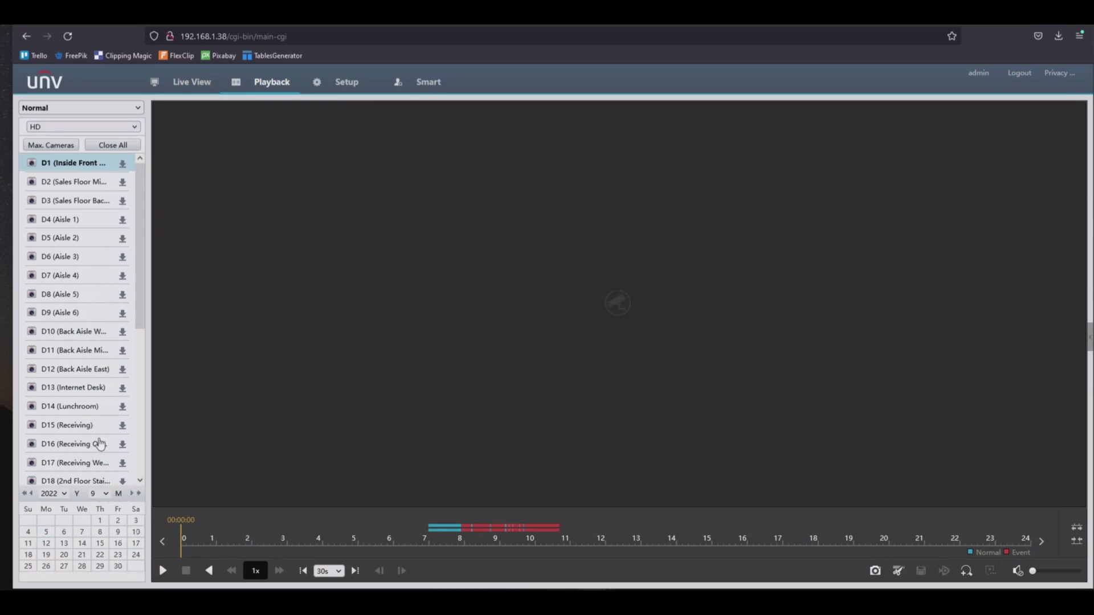
{"action": "left_click", "coordinate": [106, 494]}
{"action": "left_click", "coordinate": [98, 426]}
{"action": "left_click", "coordinate": [106, 494]}
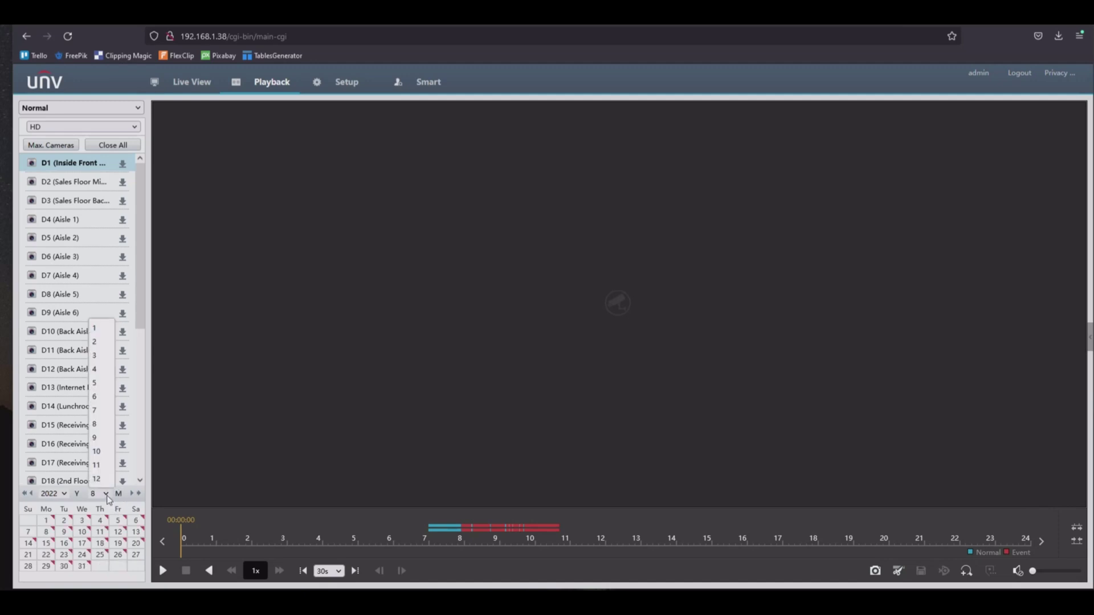
{"action": "left_click", "coordinate": [97, 452]}
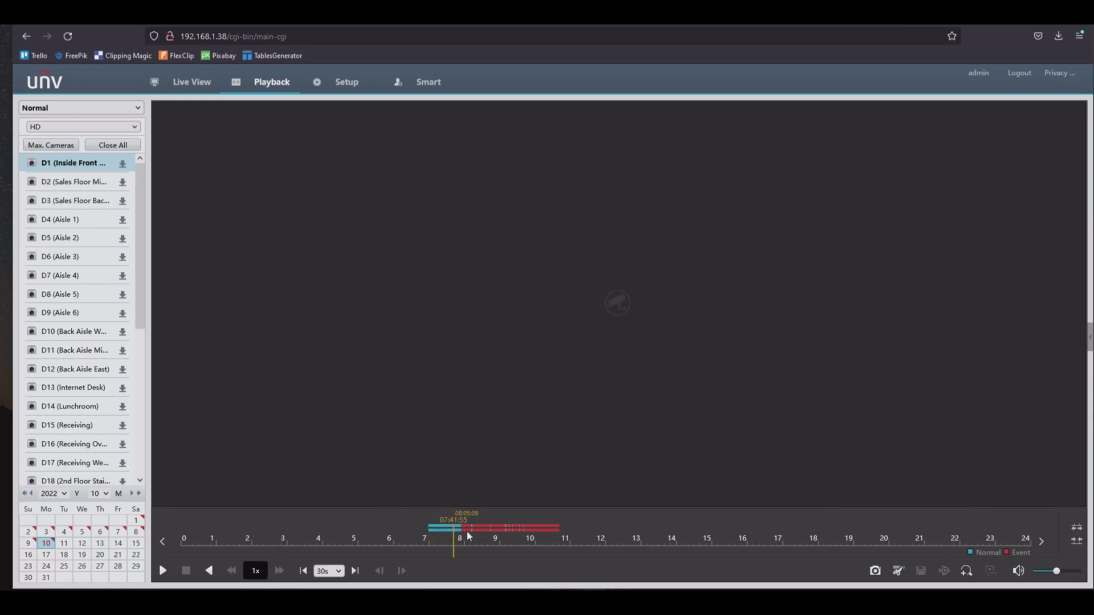
Play back camera D1's footage from 10 October 2022 and mark a clip around 08:05.
{"action": "left_click", "coordinate": [166, 576]}
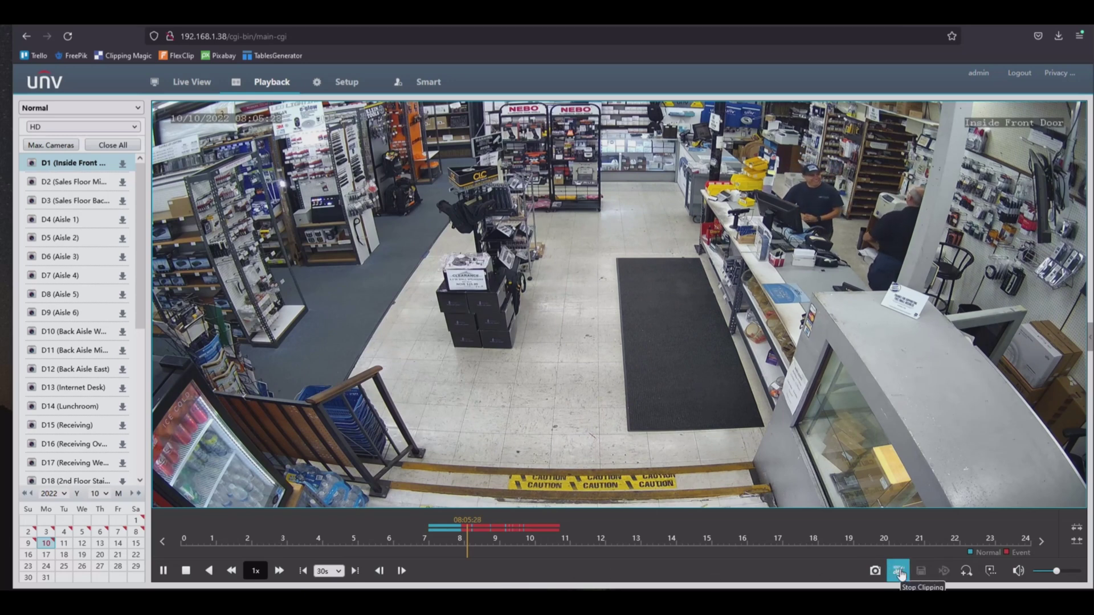
{"action": "left_click", "coordinate": [899, 572]}
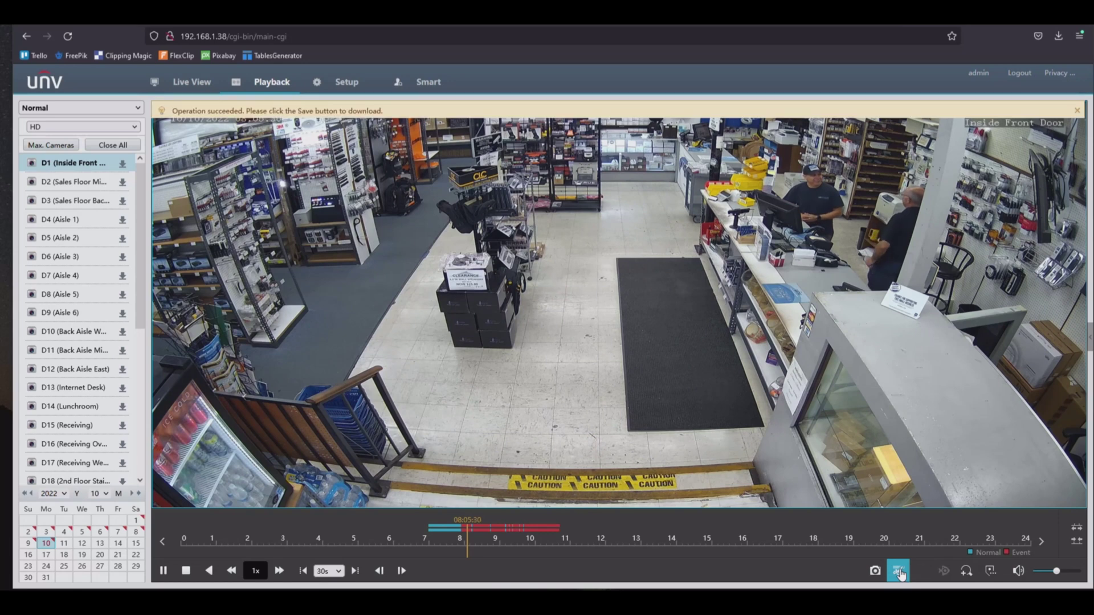
{"action": "left_click", "coordinate": [921, 572]}
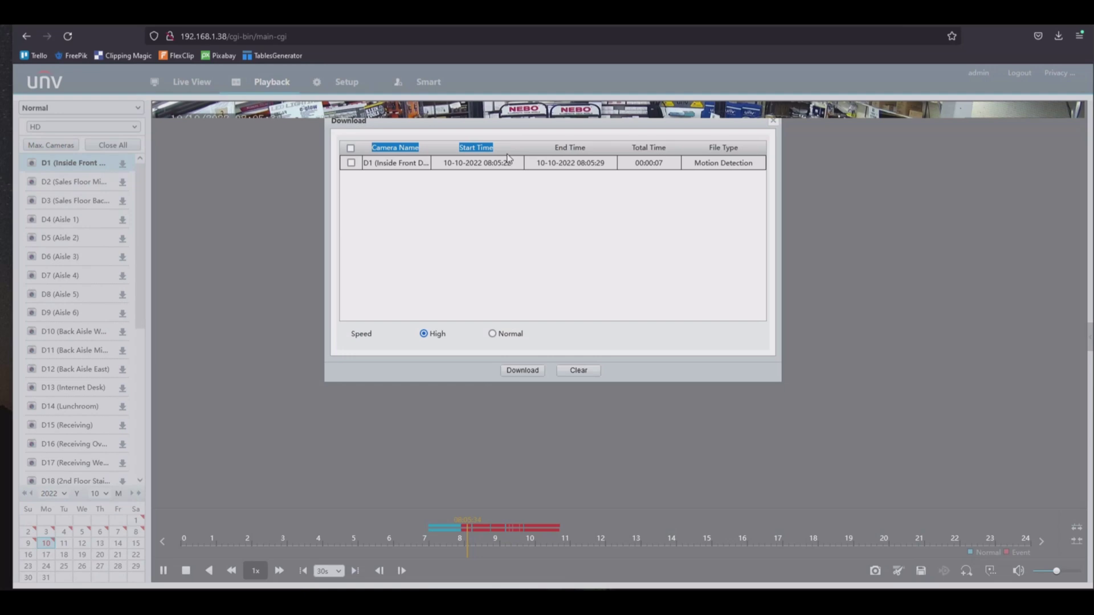
{"action": "left_click_drag", "start_coordinate": [508, 158], "coordinate": [510, 174]}
{"action": "left_click", "coordinate": [512, 183]}
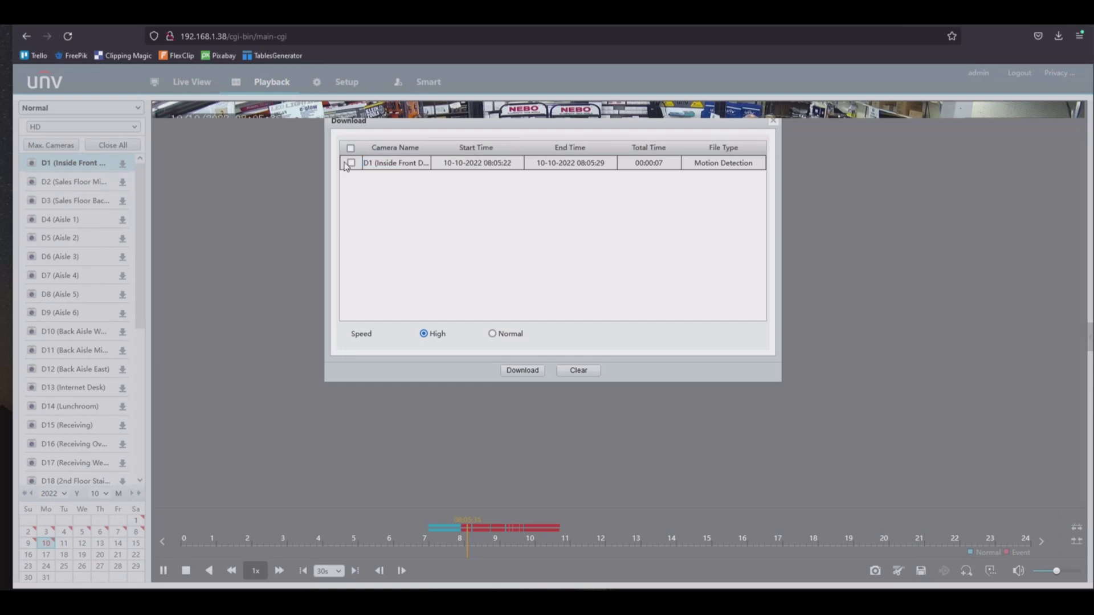
{"action": "left_click", "coordinate": [520, 371]}
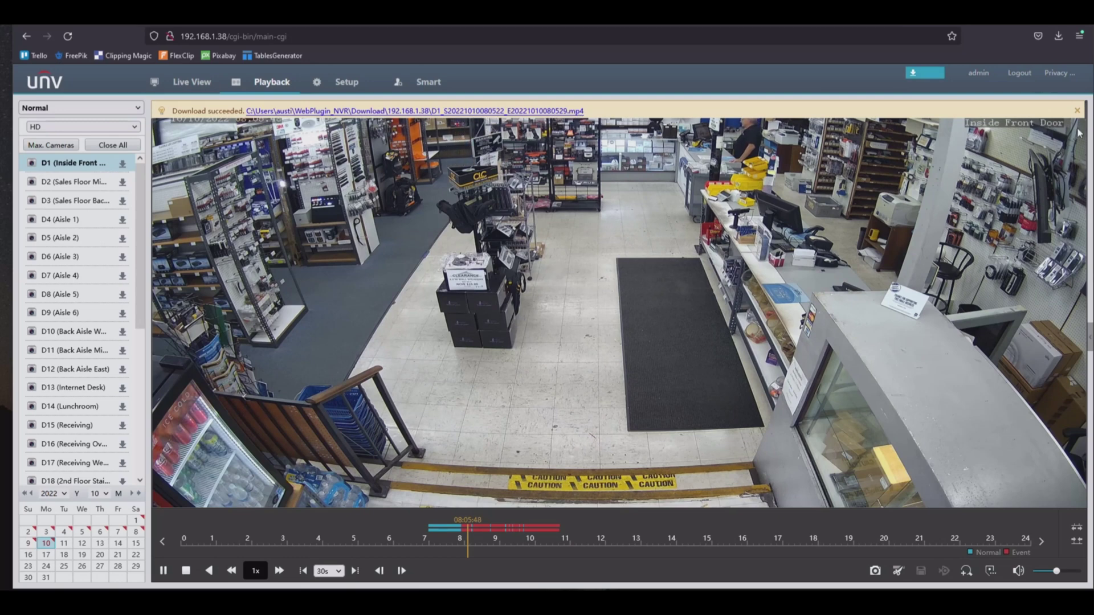
{"action": "left_click", "coordinate": [1078, 110]}
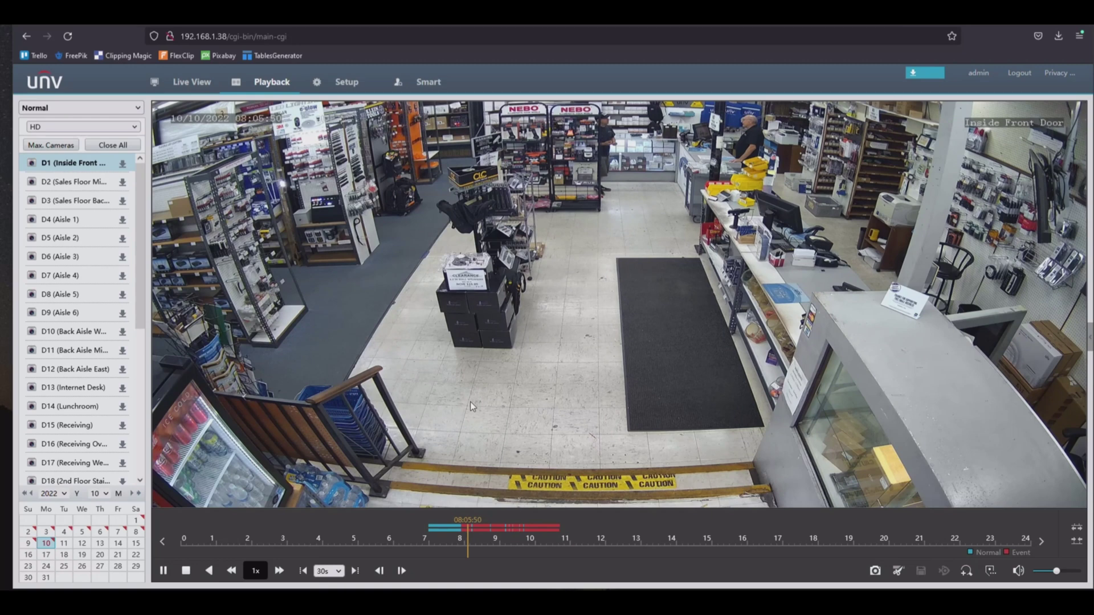